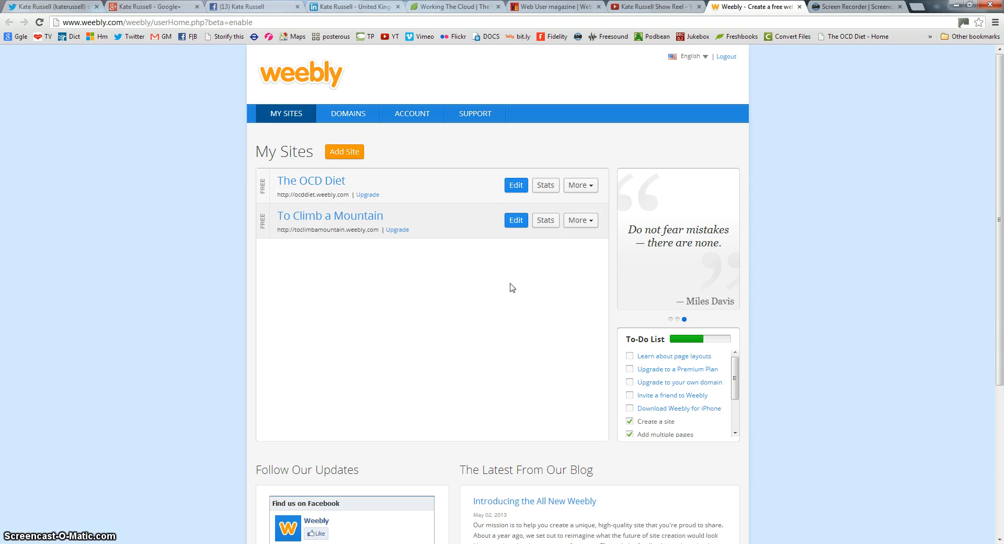
Start a new site and scroll the theme gallery down to the watercolour tree theme
left_click(344, 153)
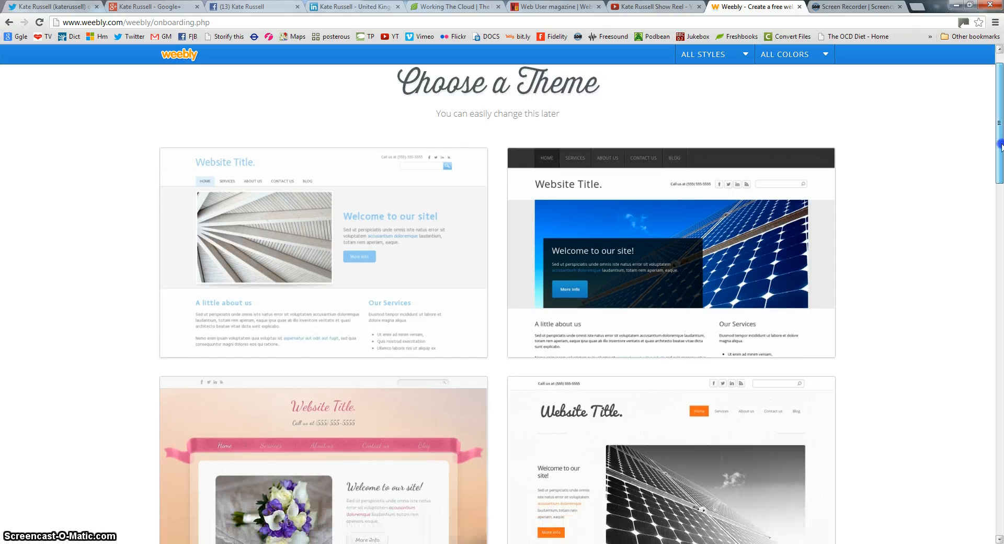
left_click_drag(1000, 135, 982, 370)
scroll(858, 320, "down", 3)
scroll(859, 322, "down", 15)
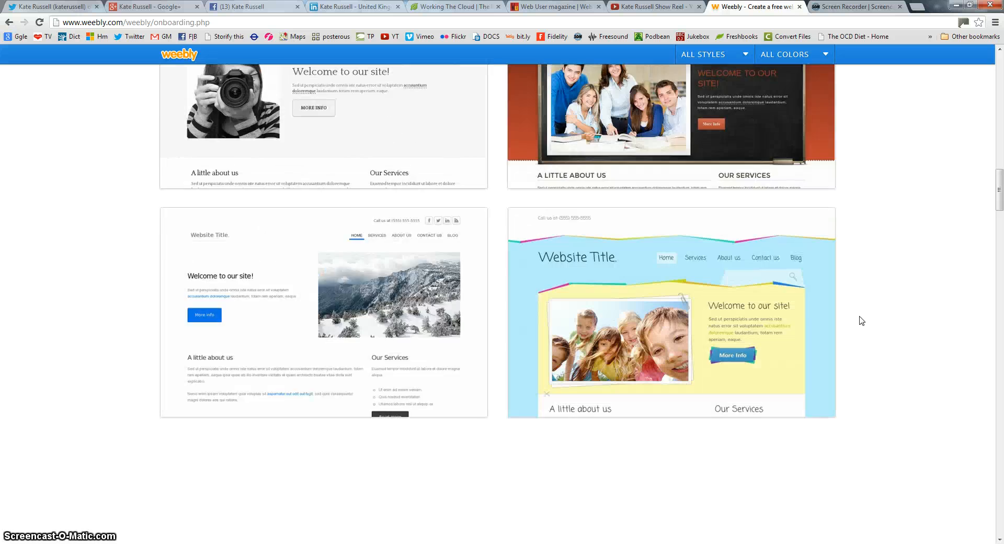
scroll(858, 320, "down", 10)
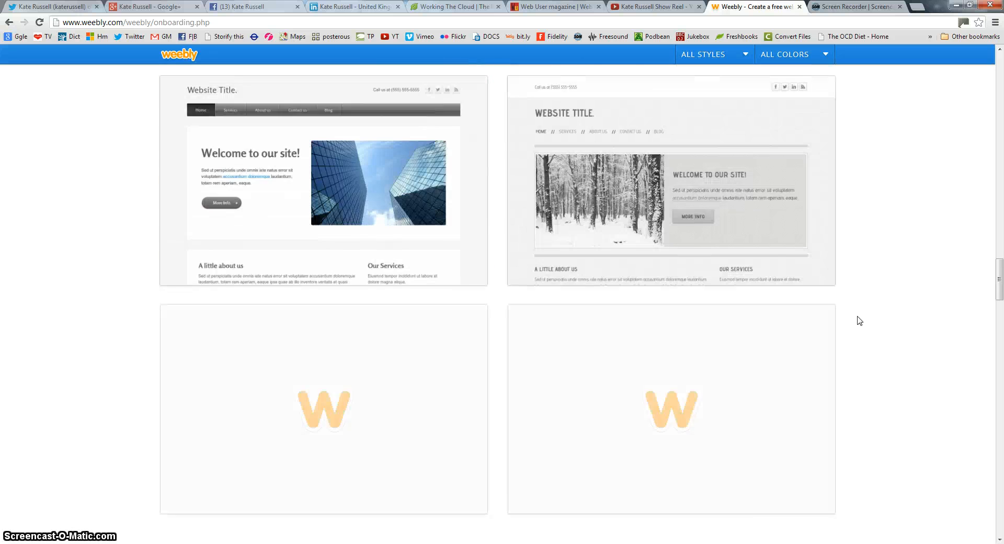
scroll(856, 321, "down", 9)
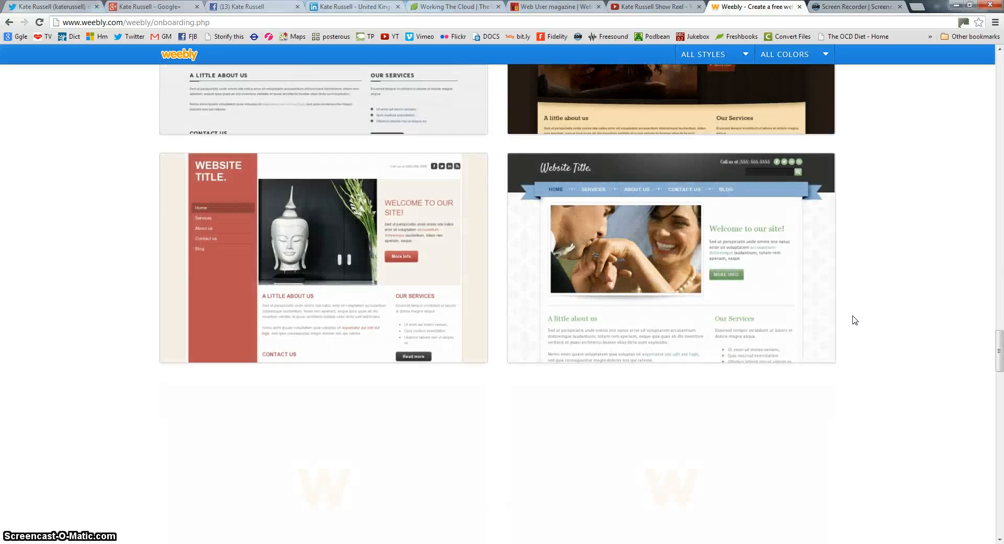
scroll(850, 321, "down", 10)
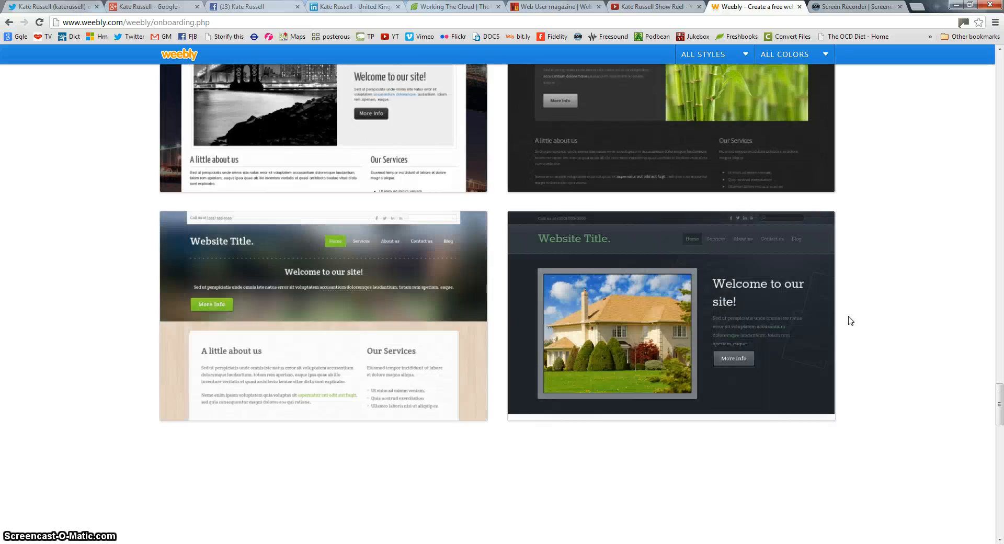
scroll(850, 321, "down", 8)
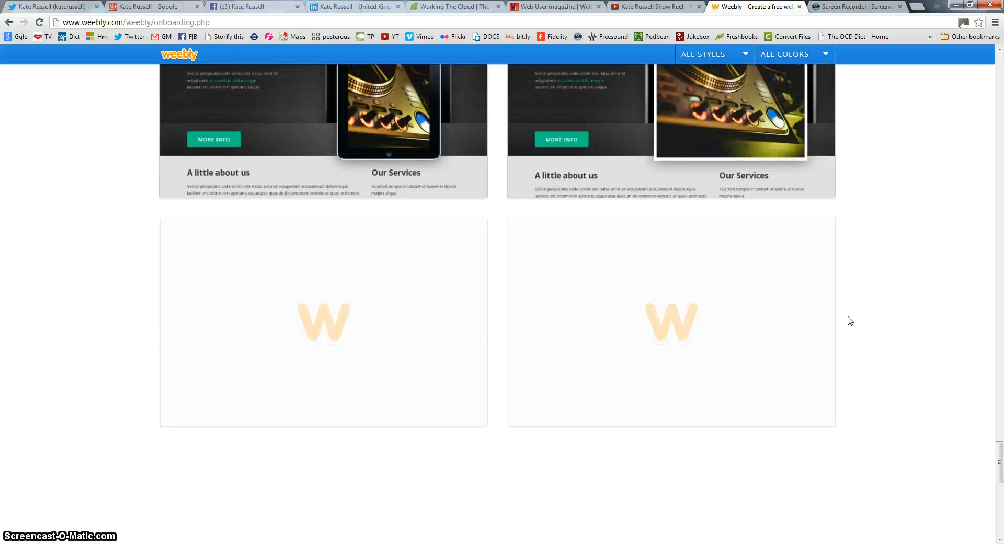
scroll(850, 321, "down", 9)
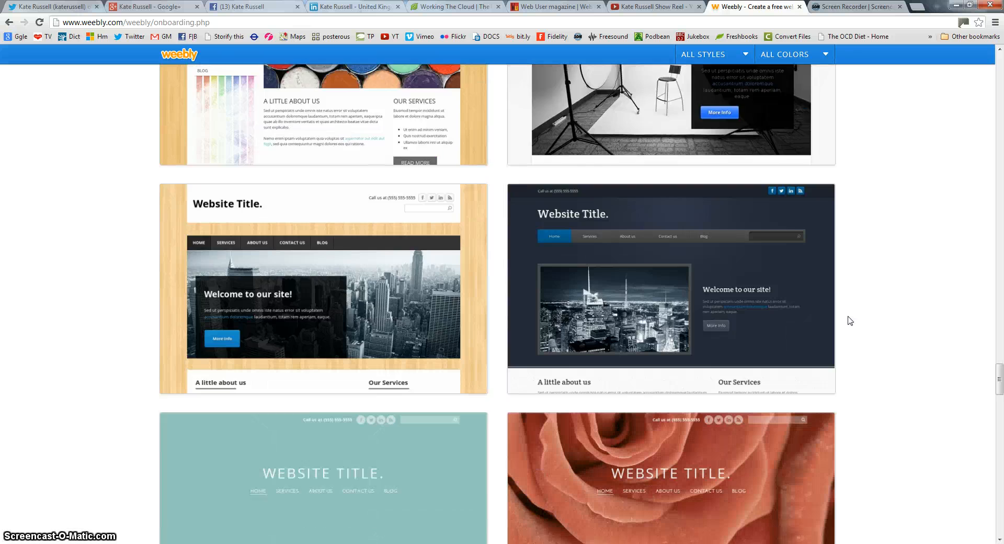
scroll(849, 321, "down", 5)
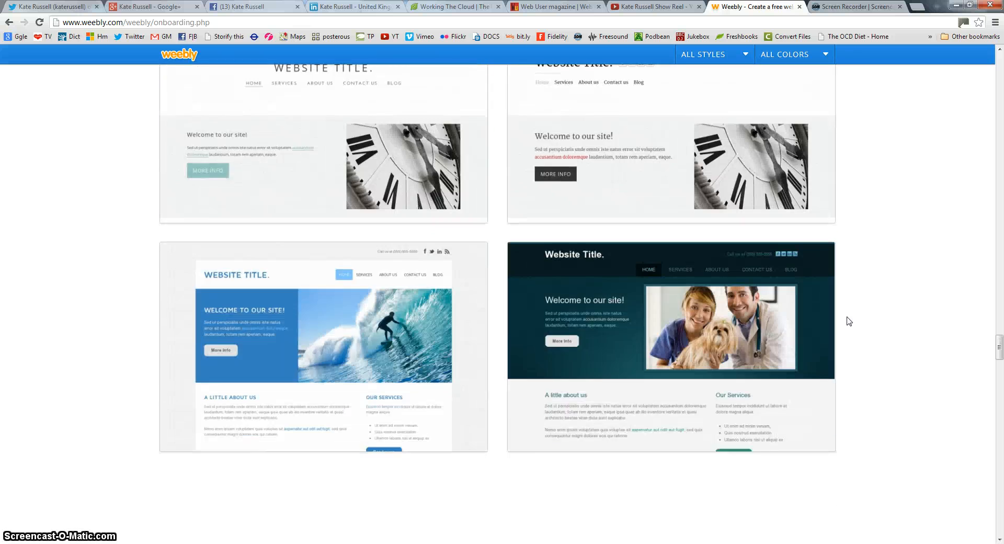
scroll(849, 321, "down", 9)
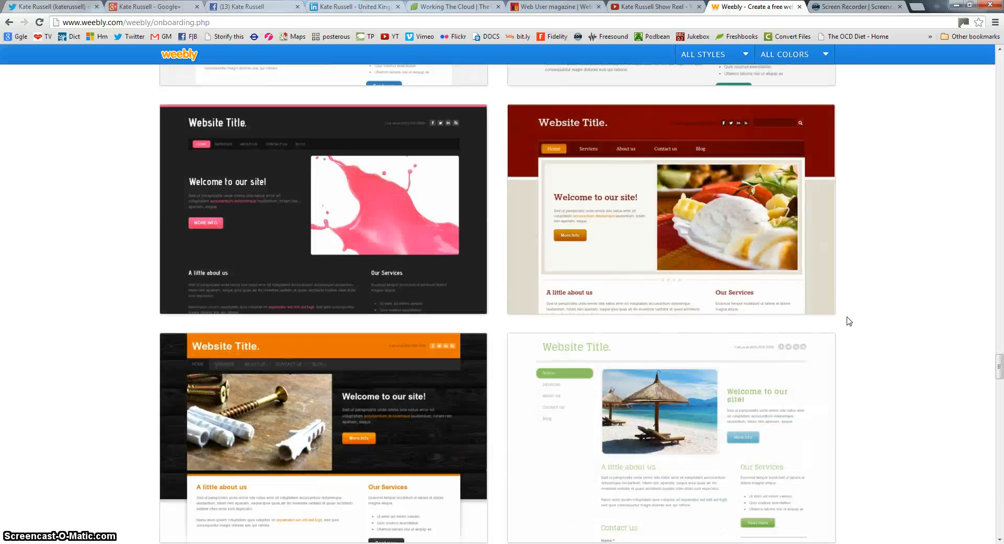
scroll(849, 321, "down", 3)
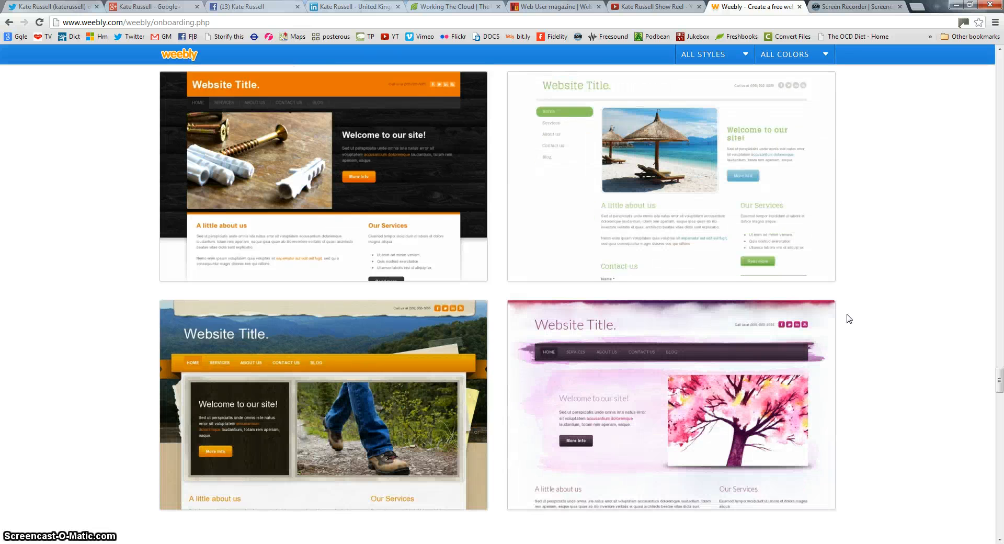
scroll(850, 318, "down", 1)
scroll(849, 319, "down", 1)
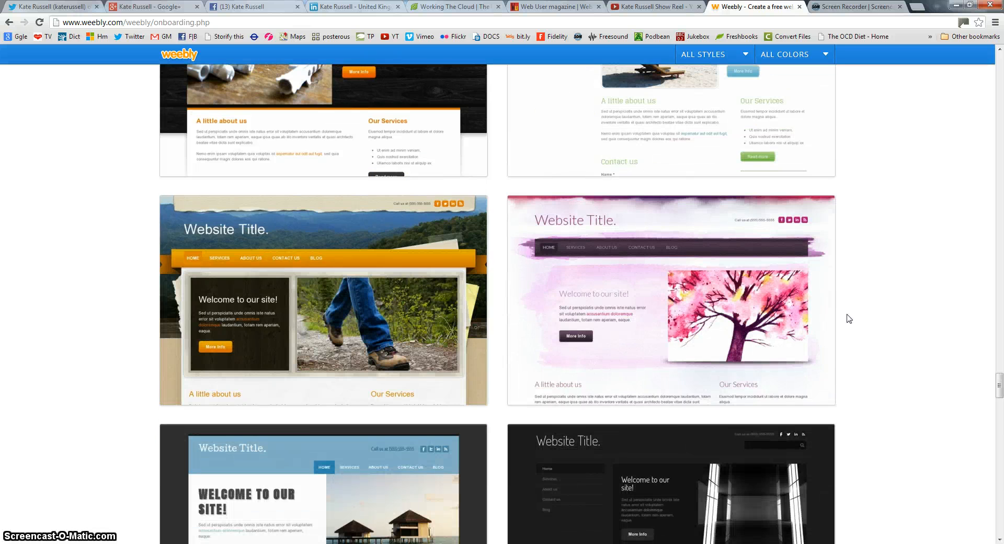
Preview the watercolour theme in blue and purple, then choose the purple variant
mouse_move(733, 258)
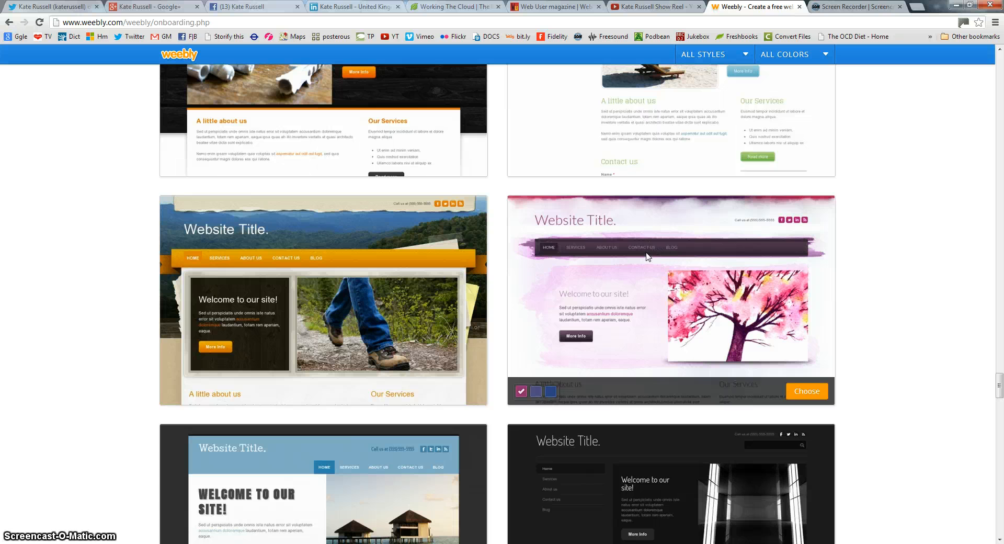
left_click(550, 392)
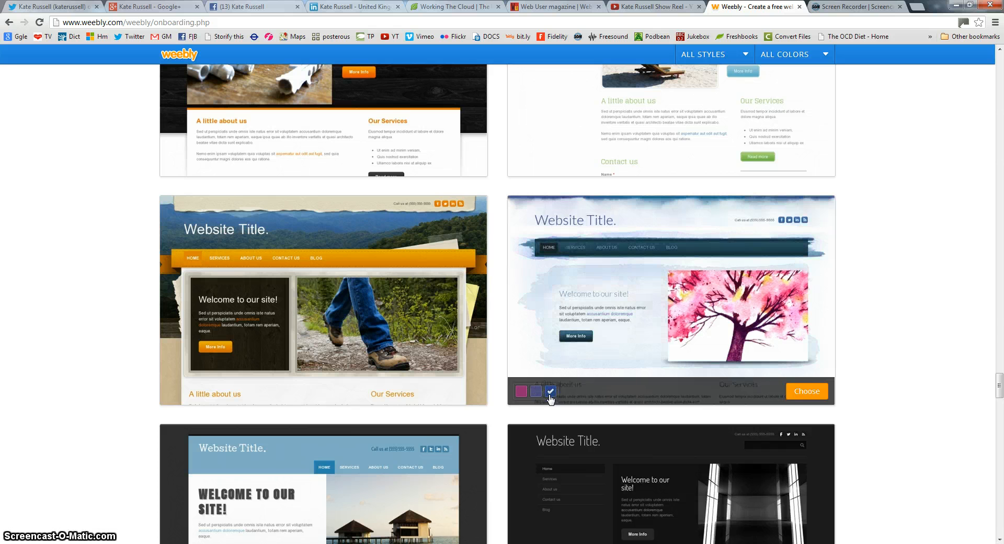
left_click(536, 391)
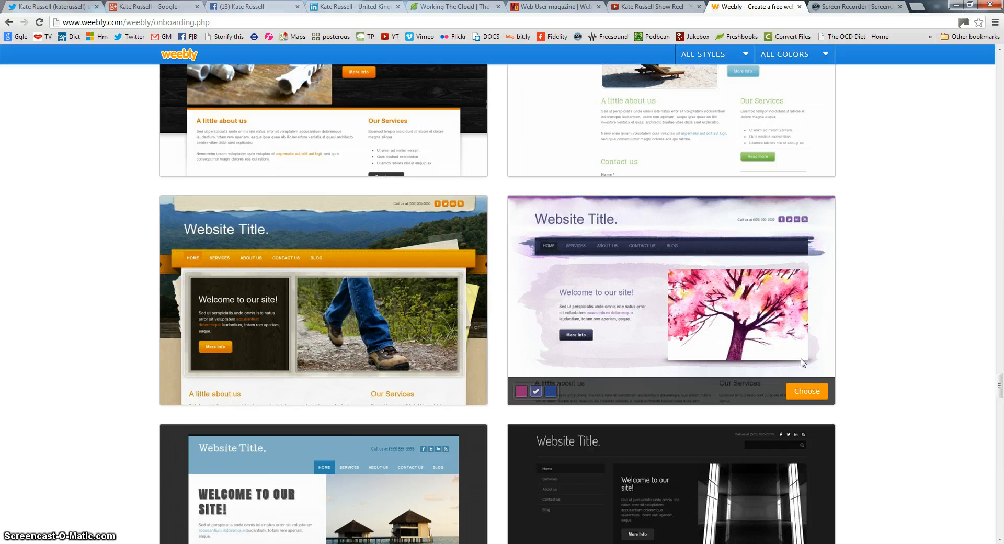
left_click(800, 394)
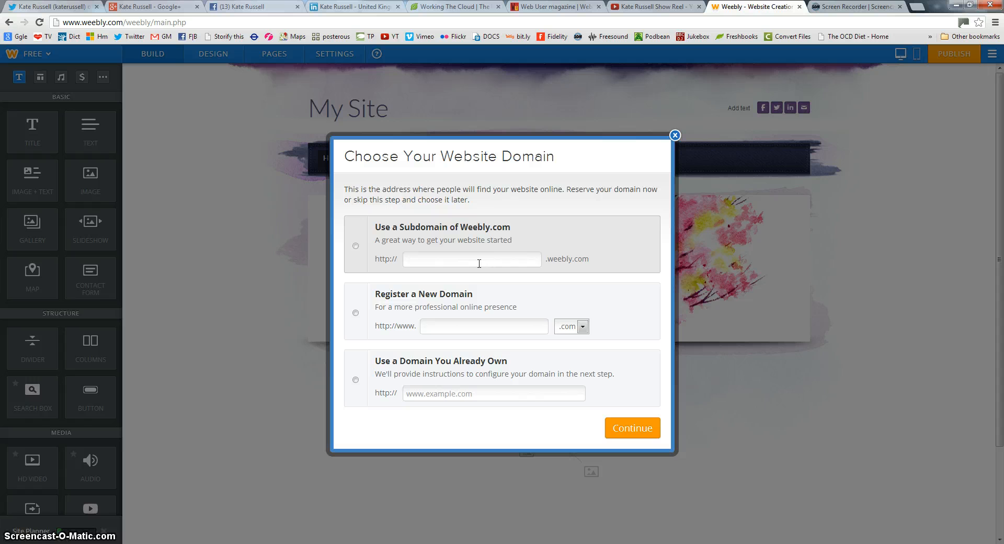
After weighing subdomain and new-domain options, set the site to use the owner's existing domain
left_click(414, 256)
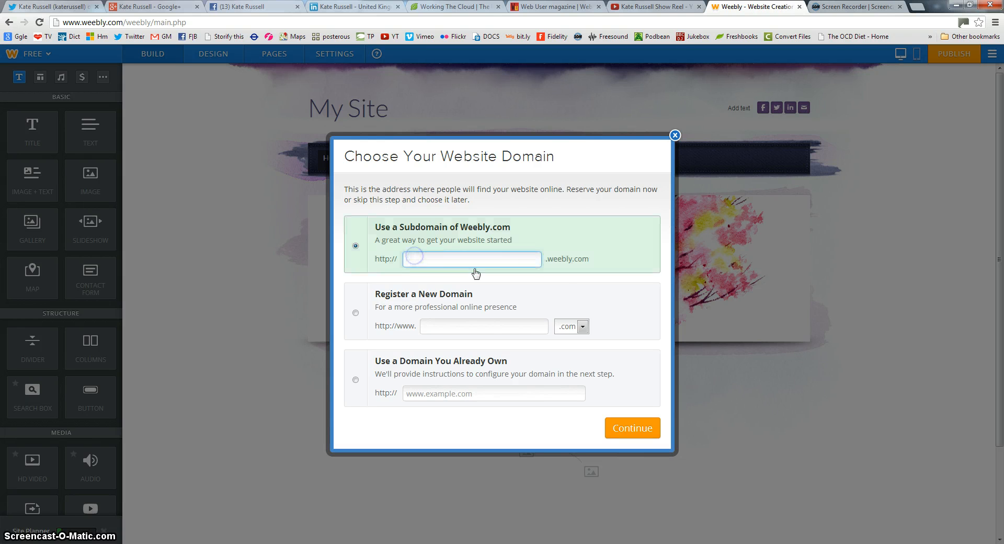
left_click(441, 324)
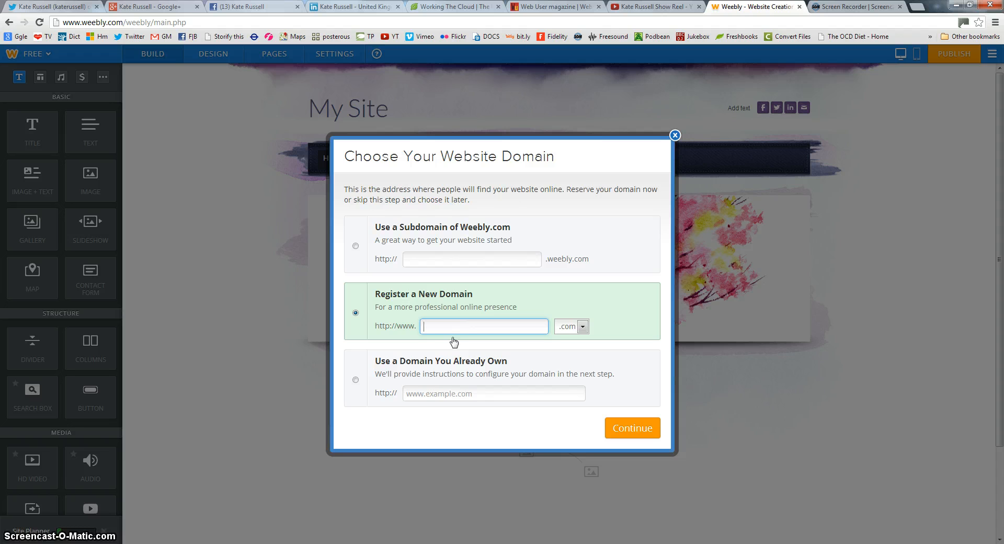
left_click(443, 396)
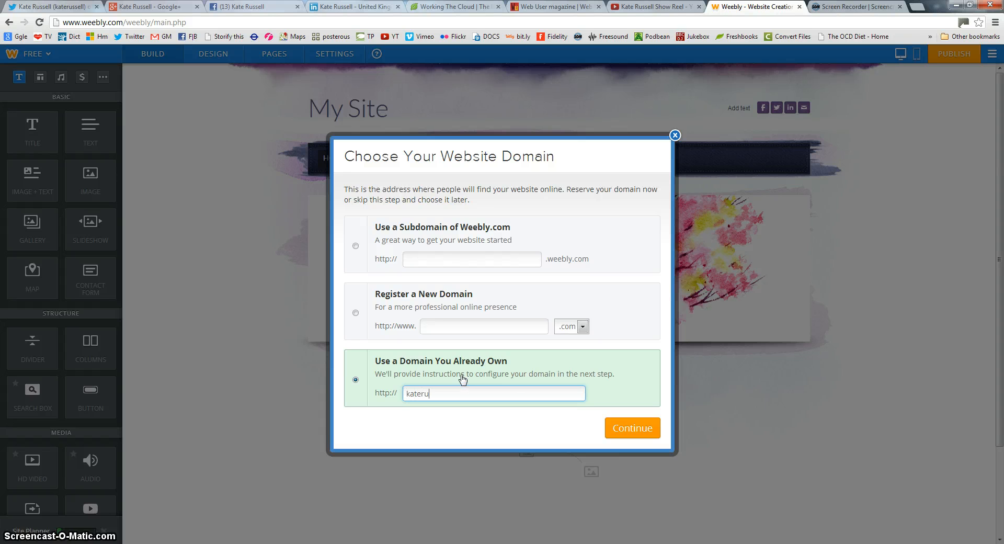
type("katerussell.co.uk")
left_click(618, 425)
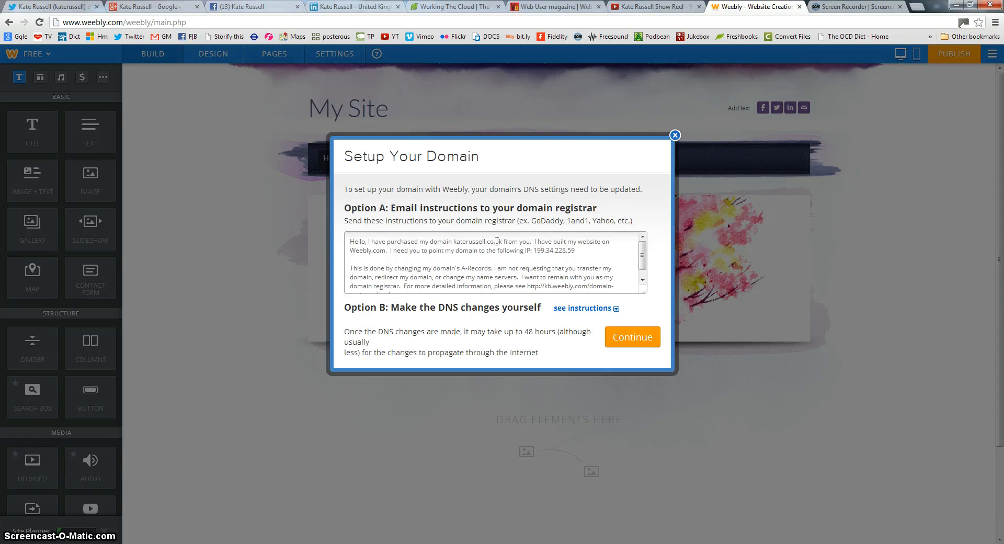
Review the Option A text and Option B DNS instructions, then finish domain setup
left_click_drag(350, 241, 607, 298)
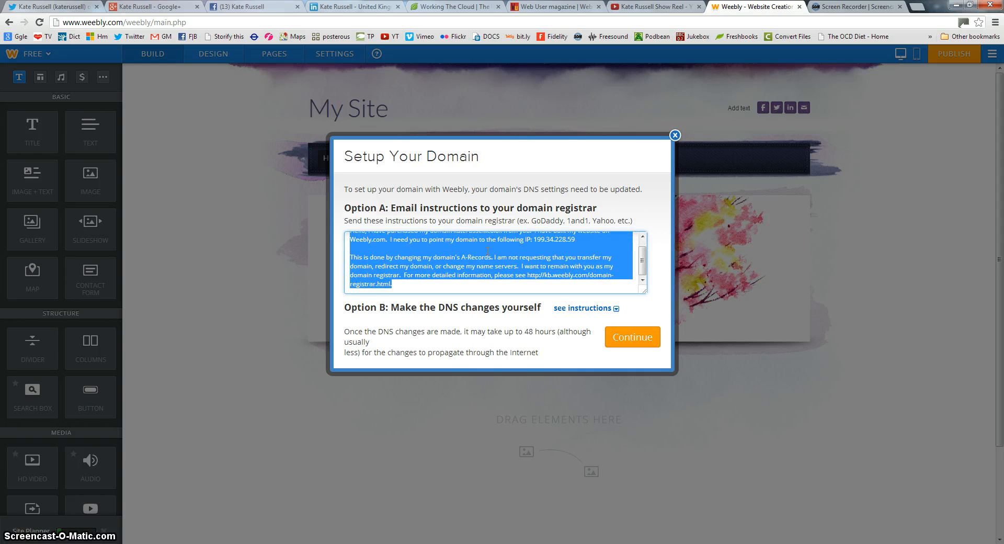
left_click(616, 309)
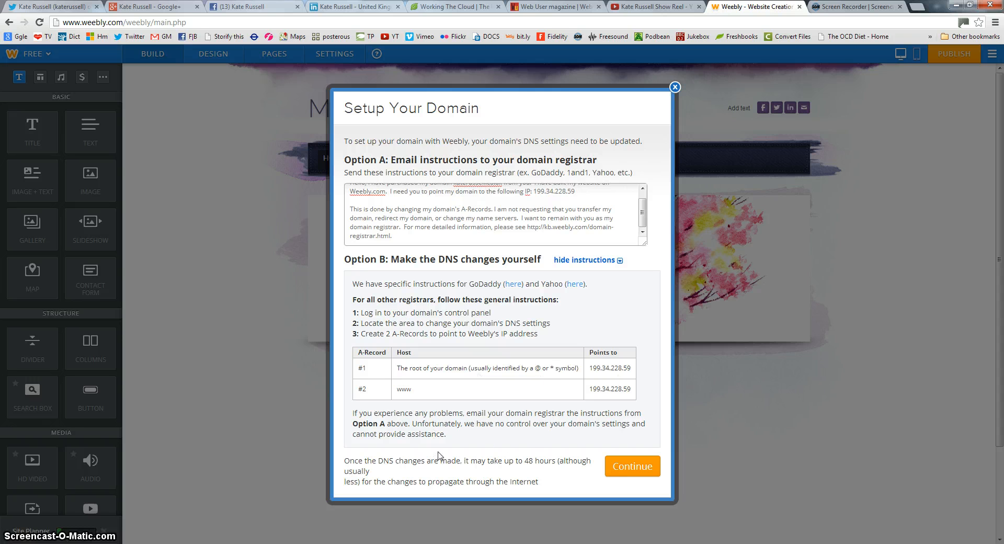
left_click(624, 470)
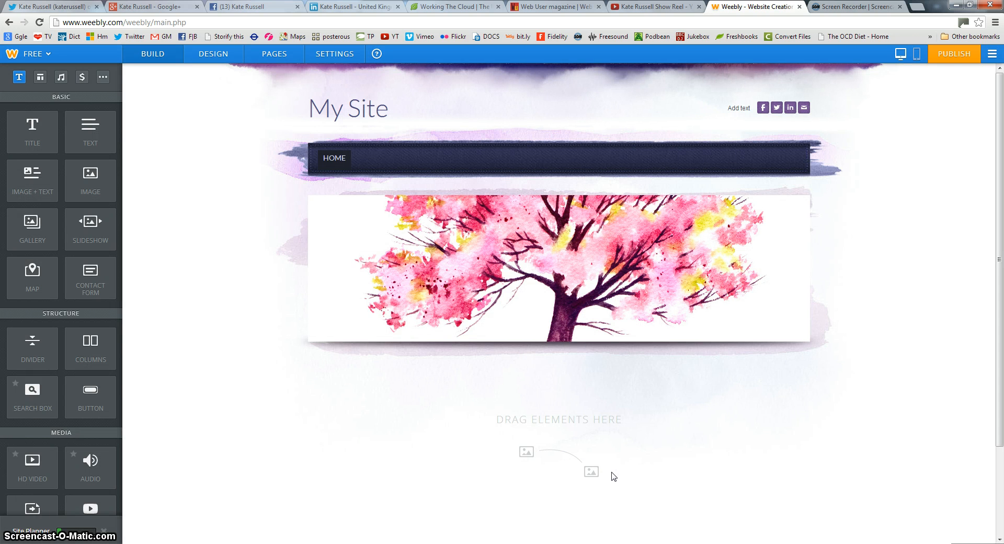
mouse_move(469, 244)
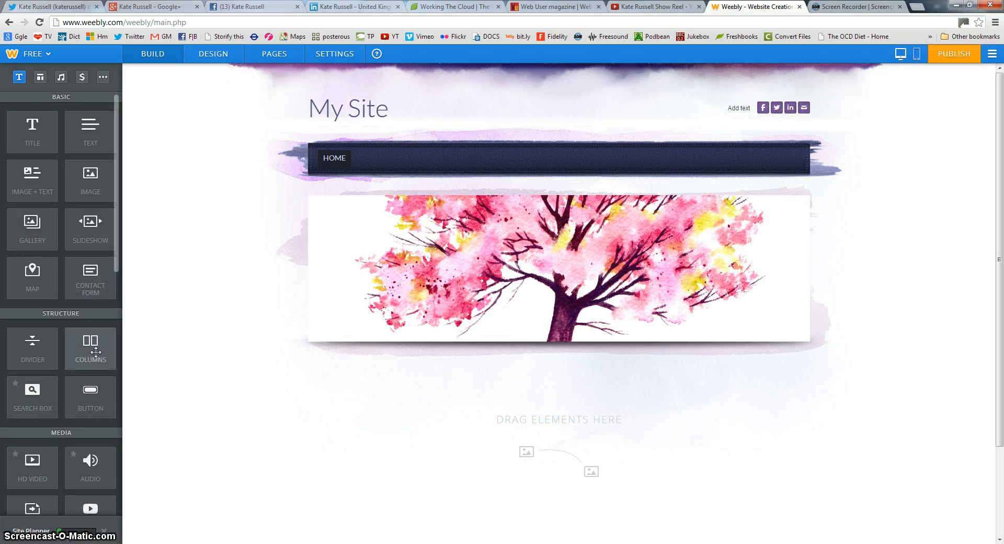
mouse_move(497, 277)
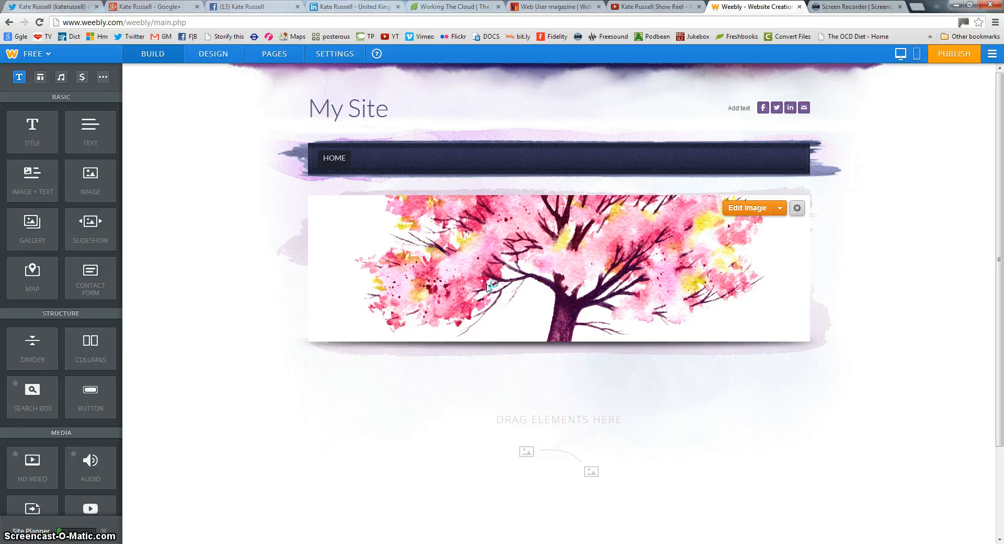
Upload a photo from the computer as the new header image
left_click(758, 209)
left_click(489, 295)
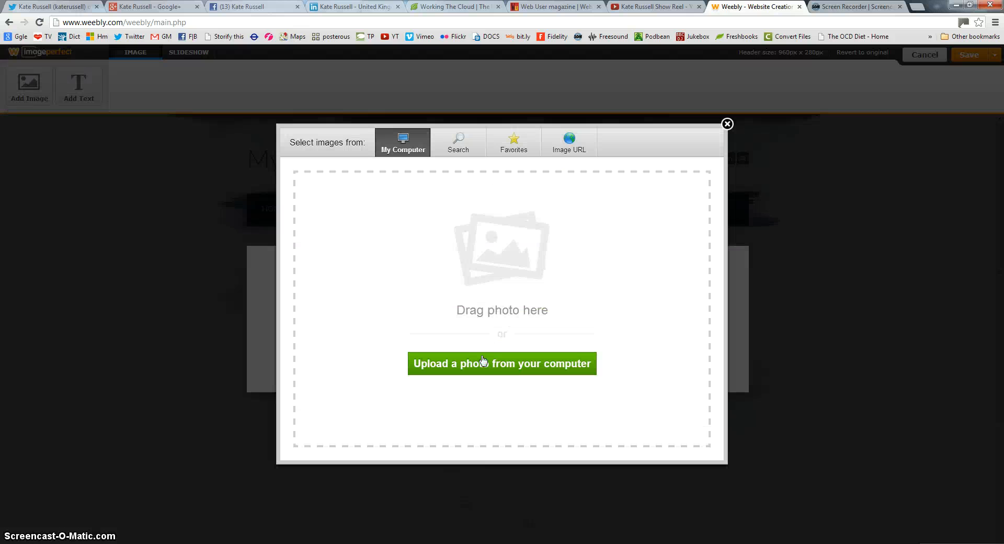
left_click(483, 361)
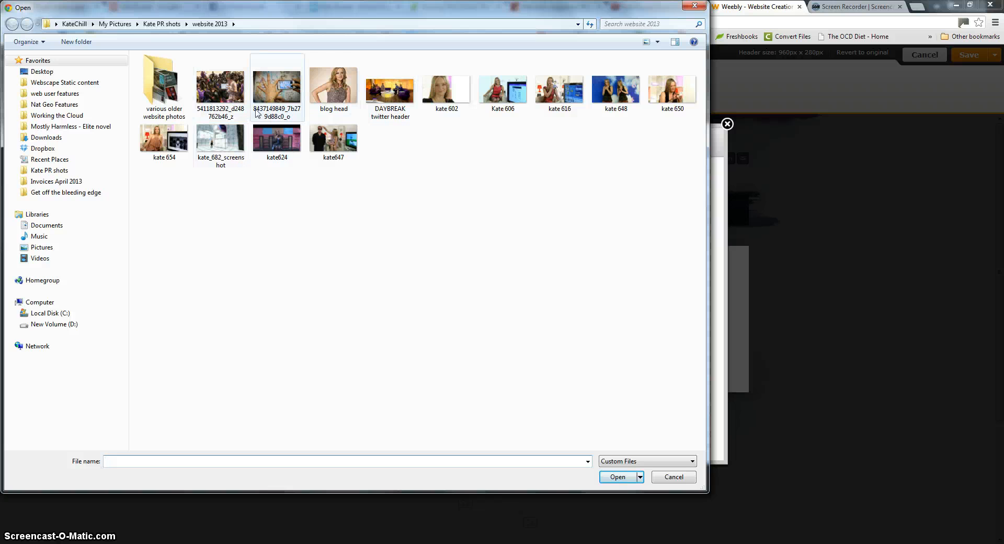
double_click(282, 88)
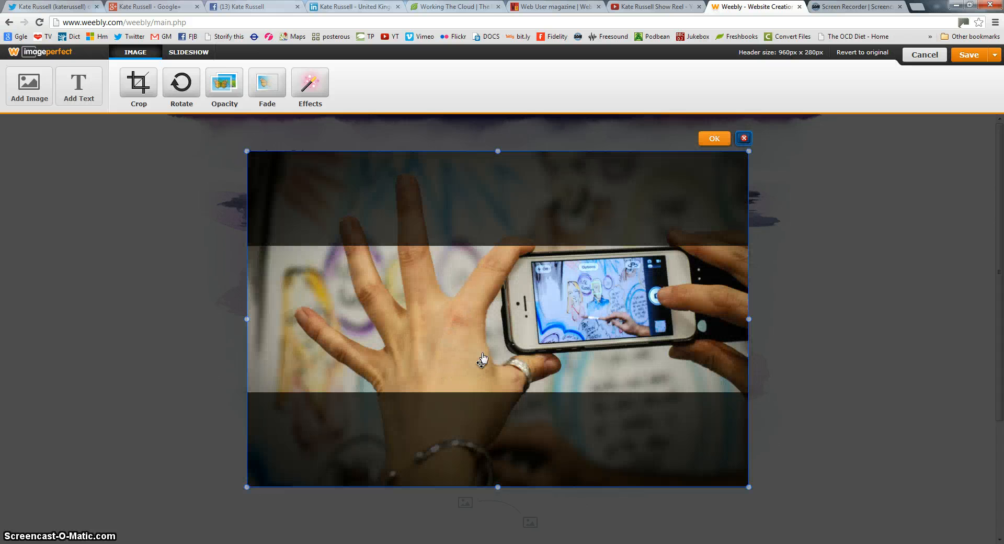
Position and crop the hands-holding-phone header photo, then save it to this page only
mouse_move(481, 361)
left_mouse_down()
mouse_move(477, 334)
mouse_move(483, 373)
mouse_move(479, 358)
left_mouse_up()
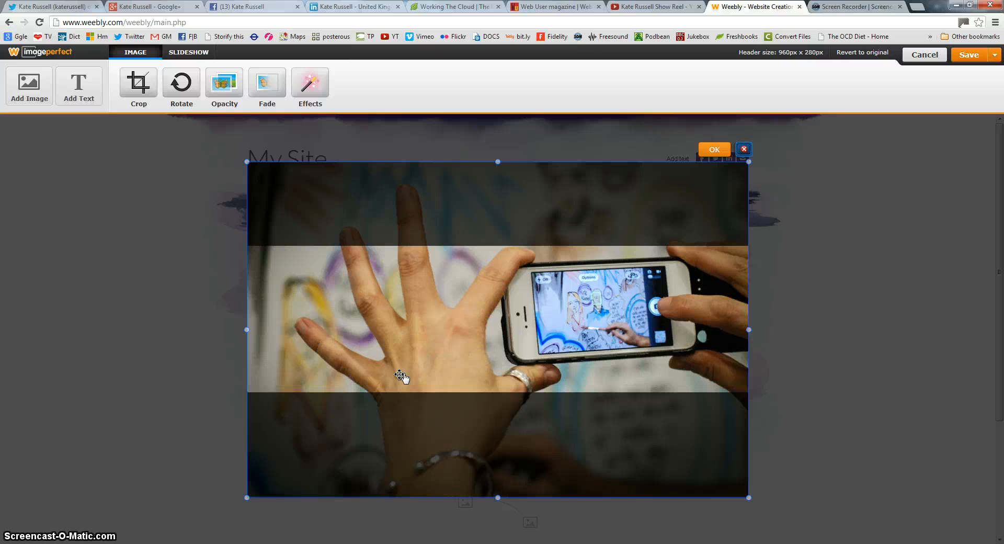
left_click(715, 150)
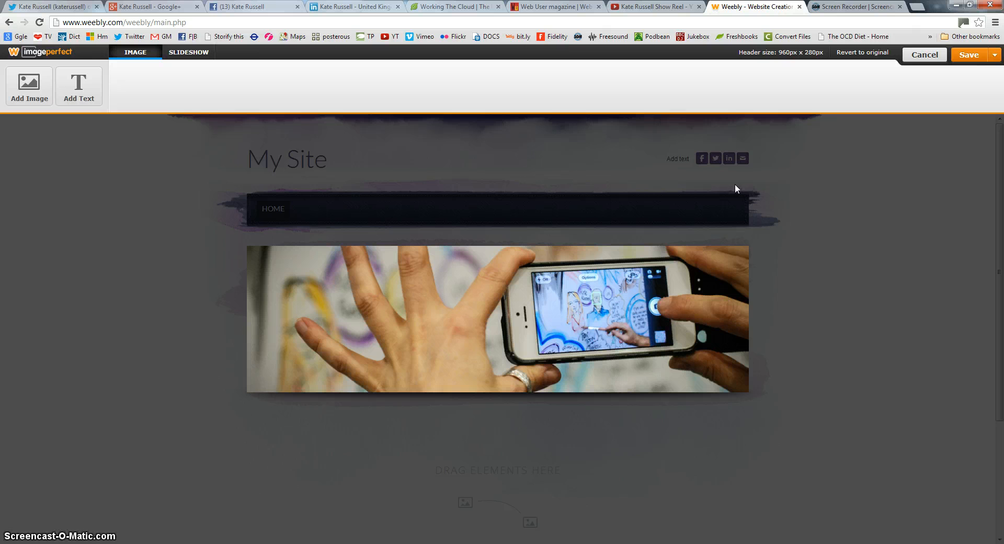
left_click(968, 57)
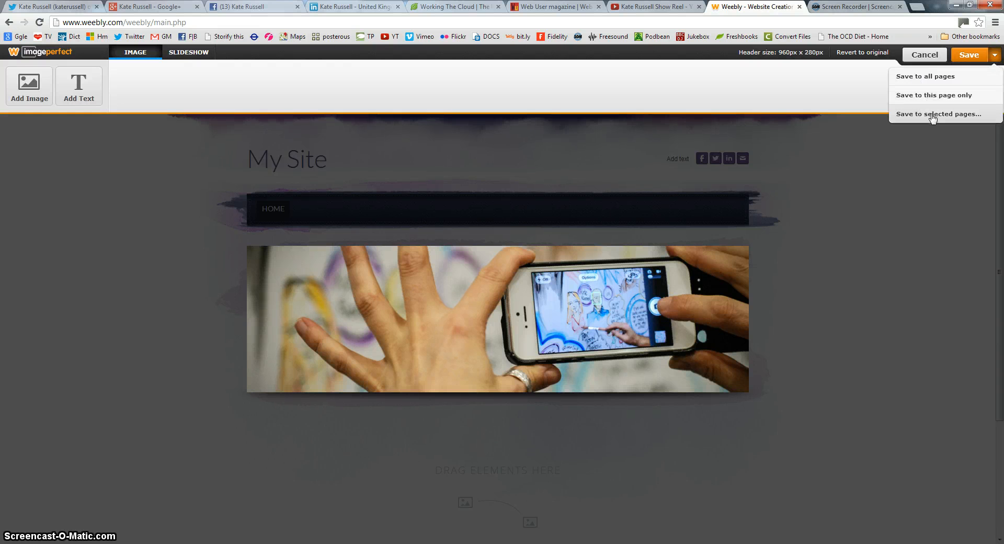
left_click(931, 96)
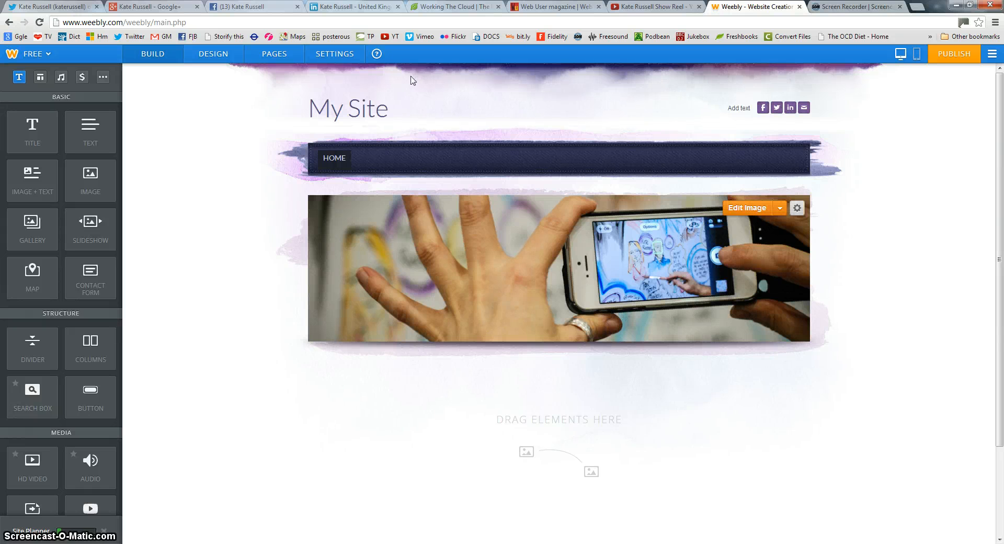
Replace the 'My Site' title text with the owner's .co.uk domain name
mouse_move(334, 130)
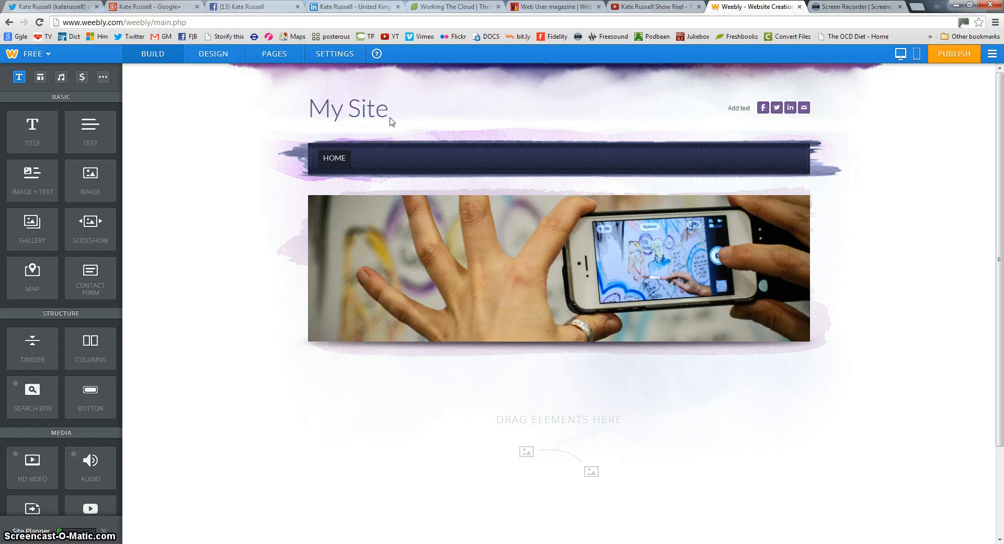
left_click_drag(396, 114, 299, 107)
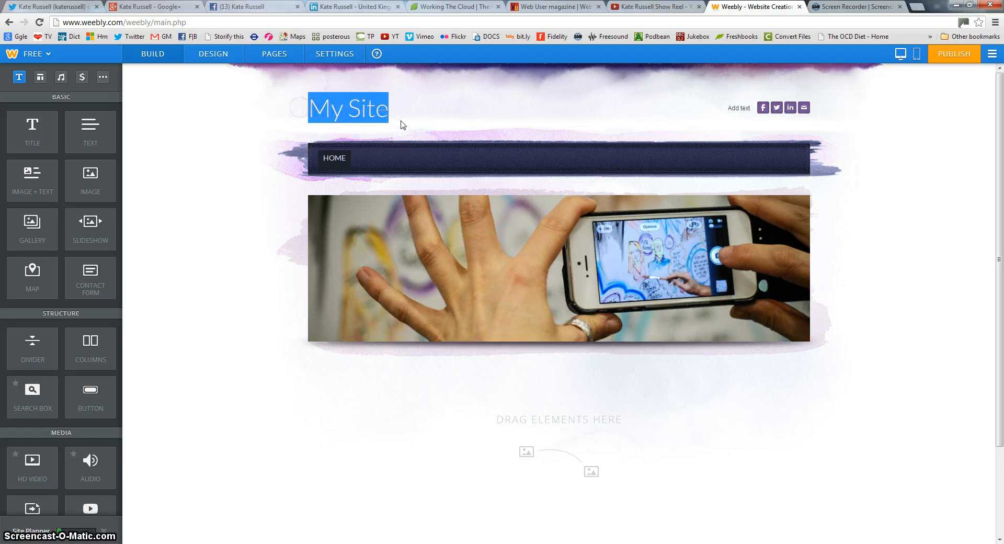
type("KateR")
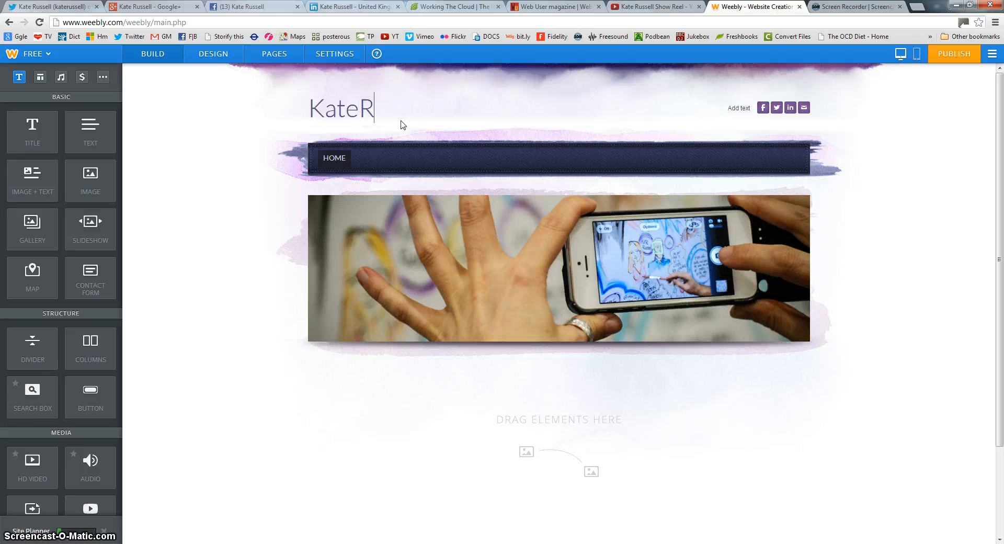
type("ussell.c")
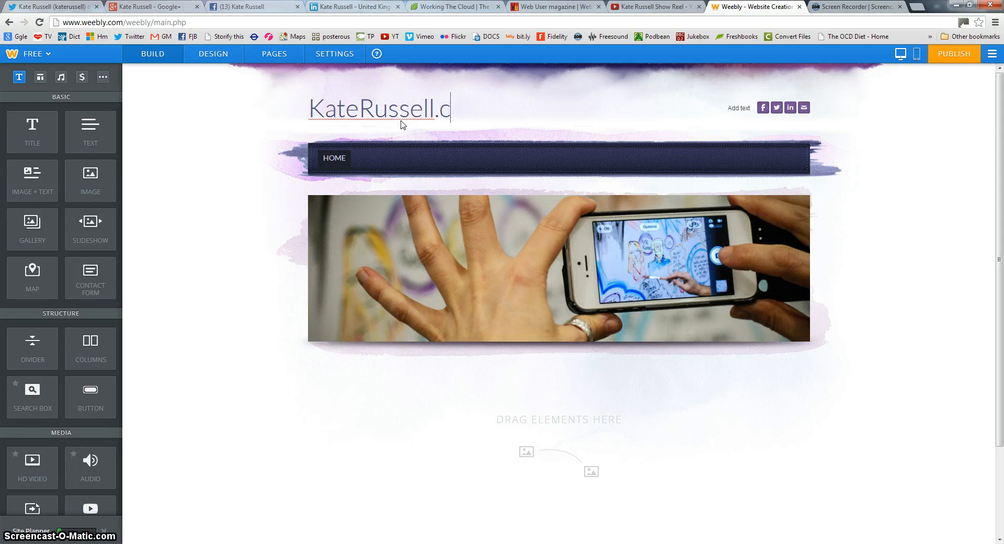
type("o.uk")
Drop a two-column Columns layout just below the hand-and-phone header photo
scroll(779, 404, "down", 2)
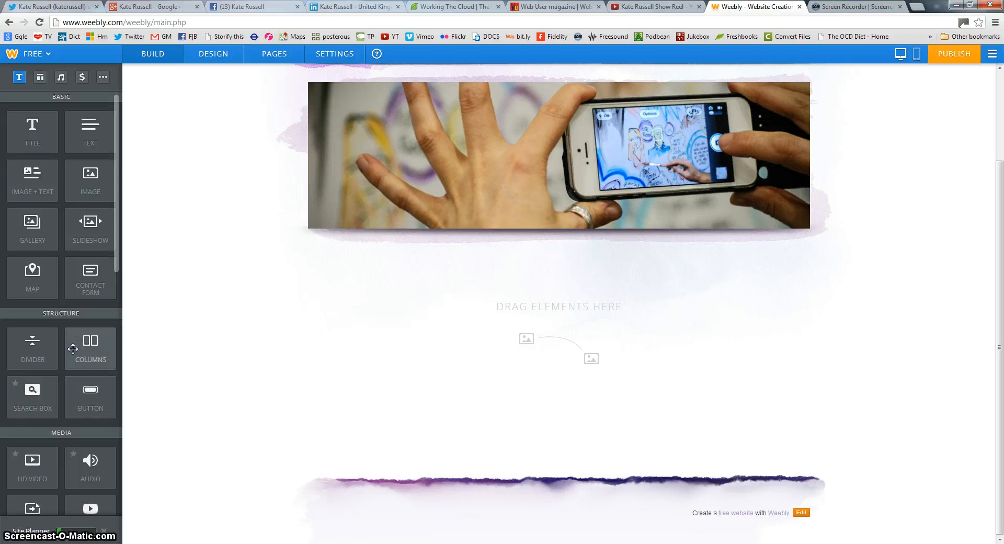
left_click_drag(79, 353, 565, 324)
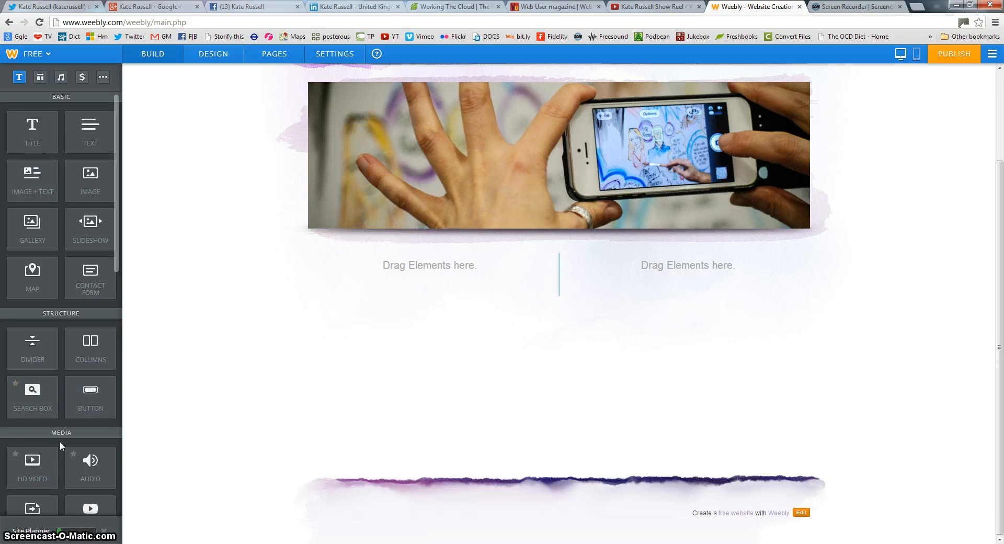
scroll(74, 424, "down", 2)
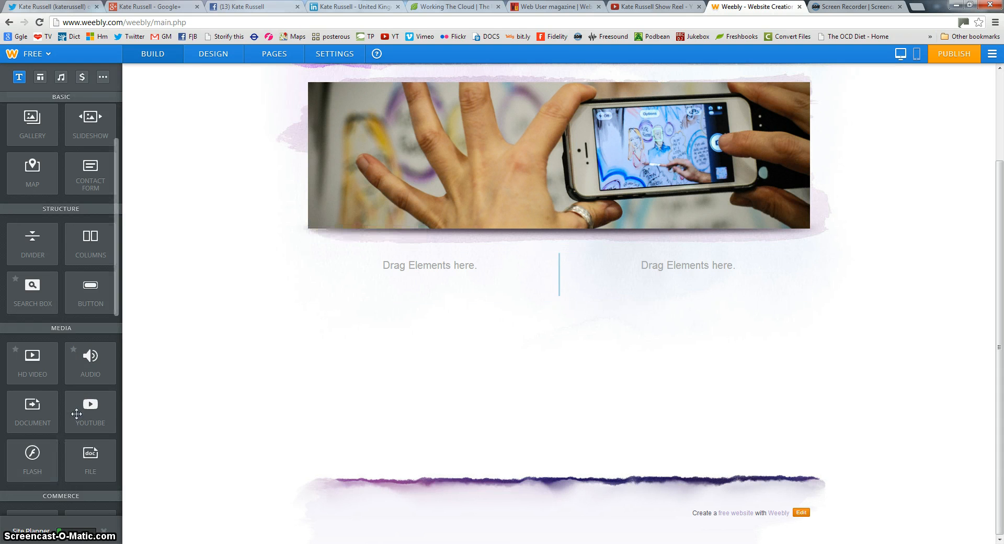
Embed the show reel in the left column using its copied YouTube share link, aligned left
left_click_drag(87, 416, 424, 274)
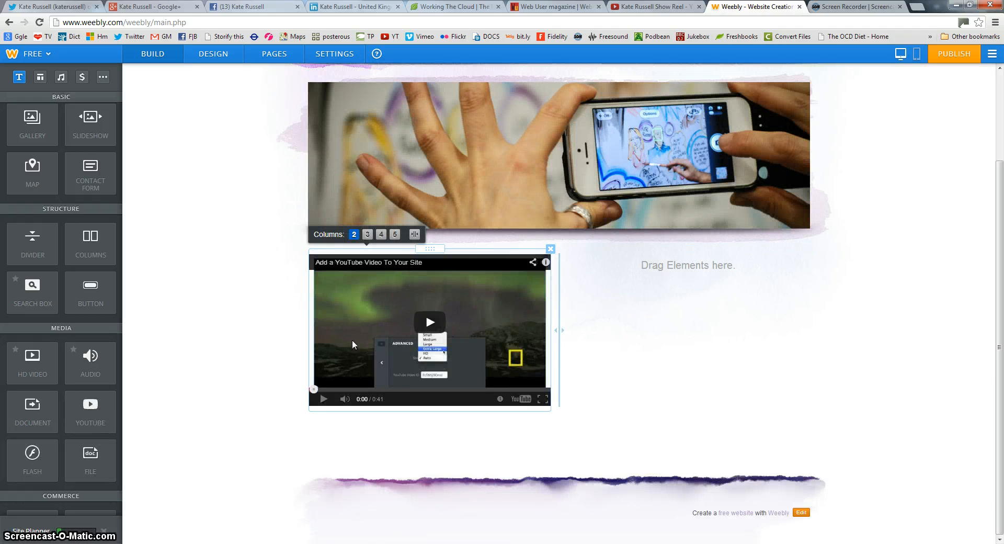
left_click(423, 365)
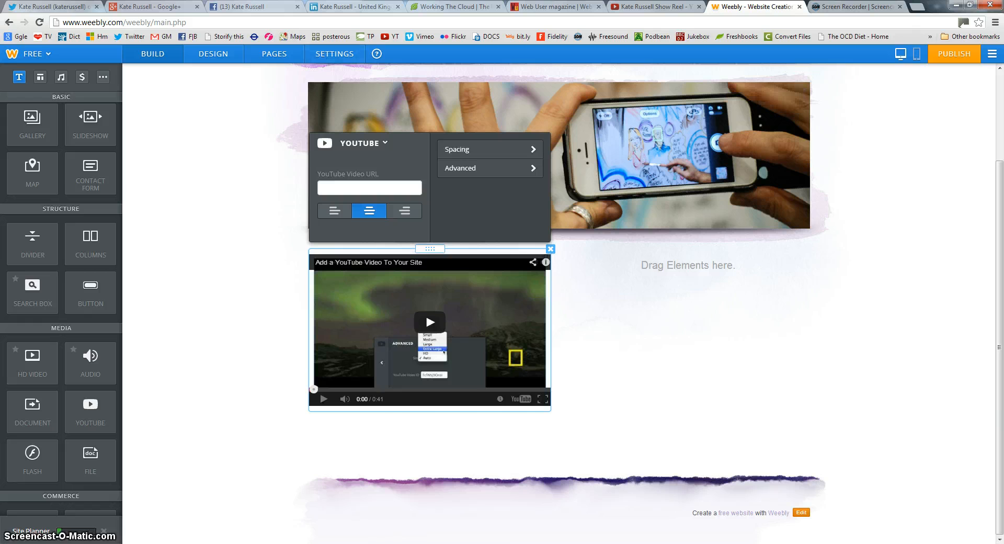
left_click(630, 7)
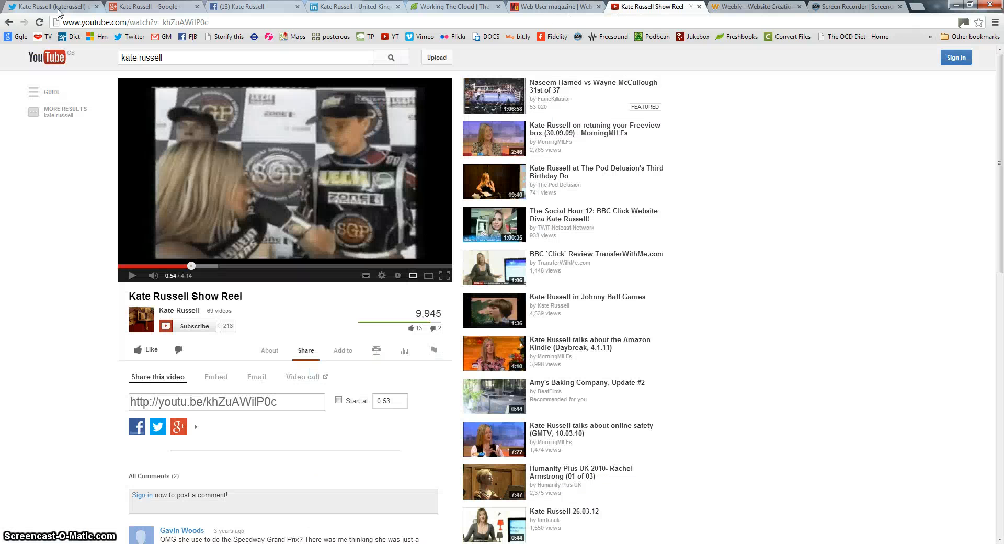
left_click_drag(280, 403, 9, 395)
key("ctrl+c")
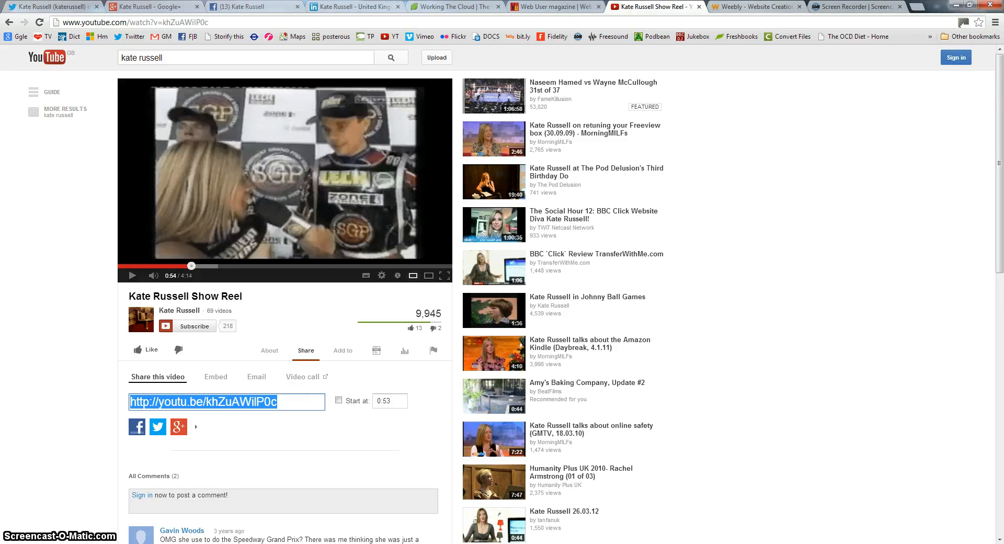
left_click(744, 6)
left_click(363, 189)
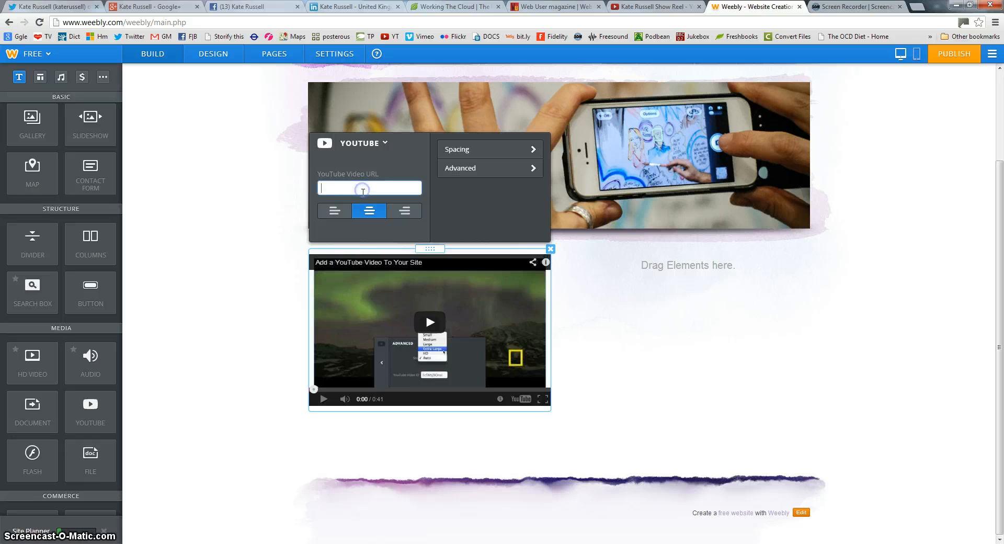
key("ctrl+v")
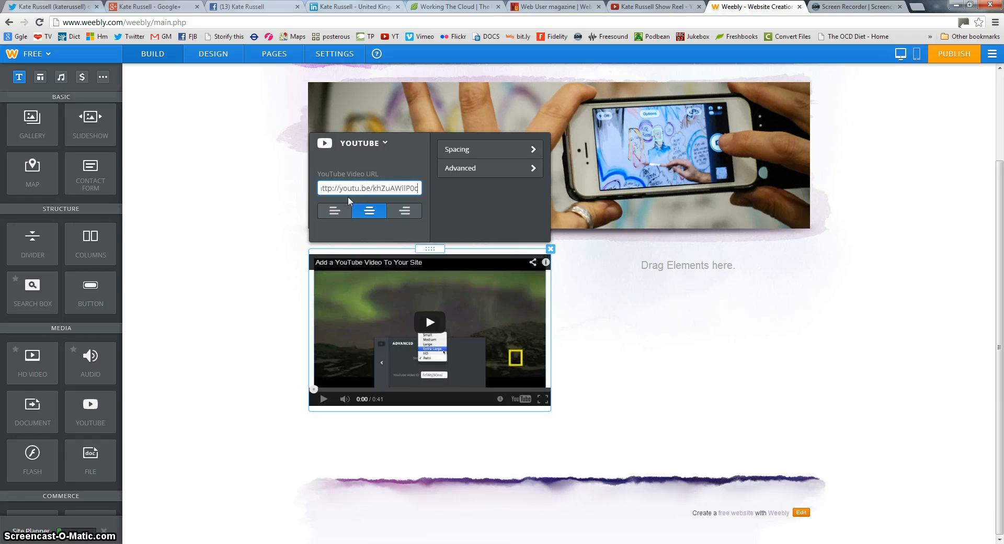
left_click(333, 211)
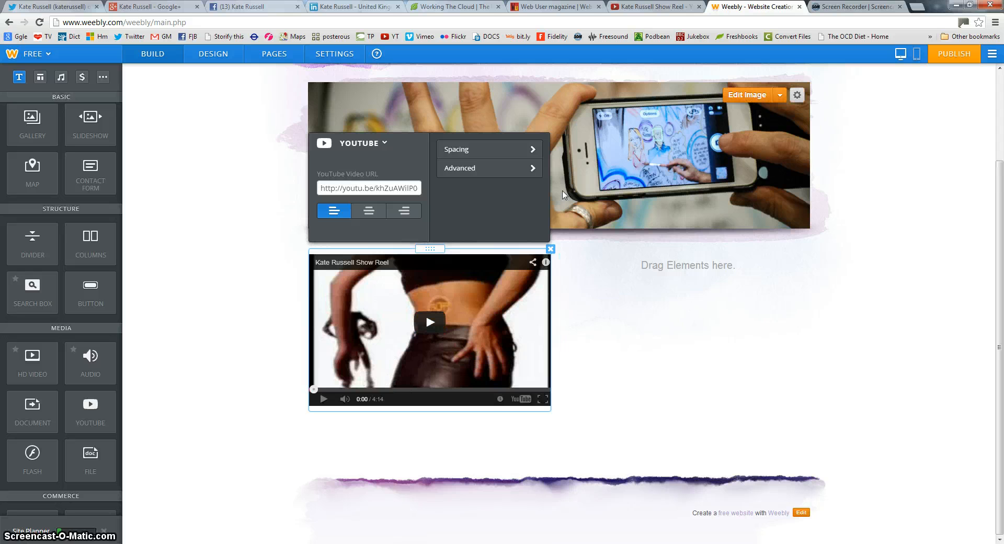
left_click(593, 350)
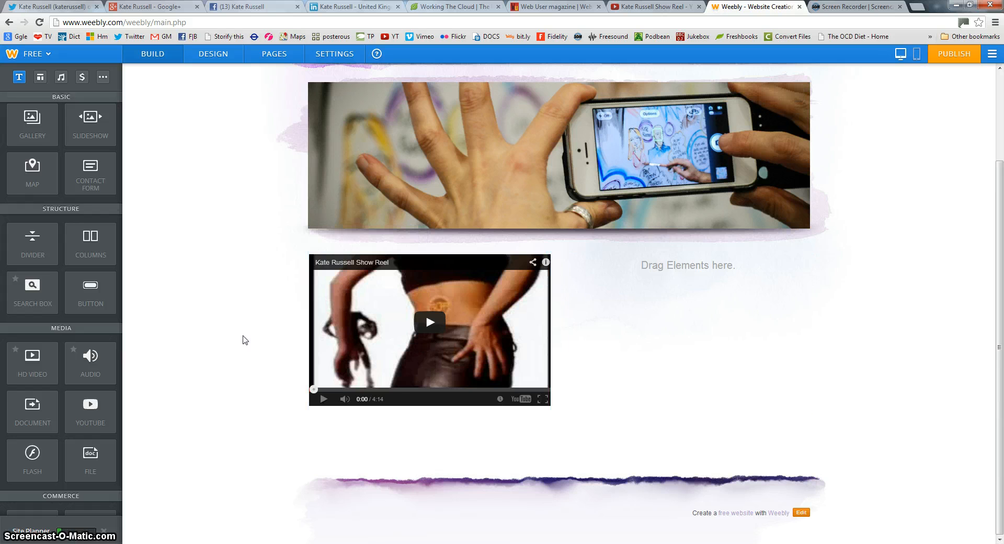
scroll(68, 223, "up", 2)
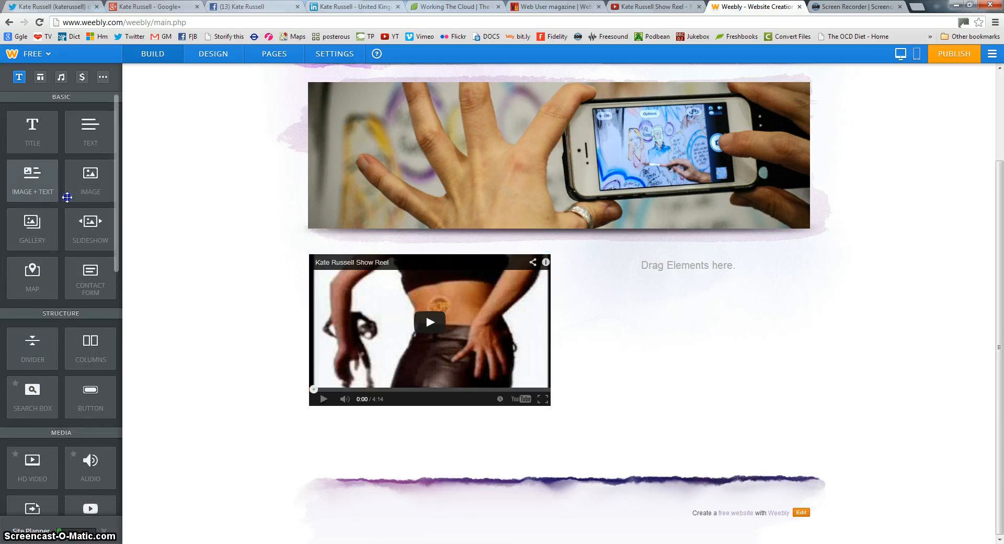
Add an Image + Text element to the right column with the blog head photo uploaded
left_click_drag(68, 197, 643, 290)
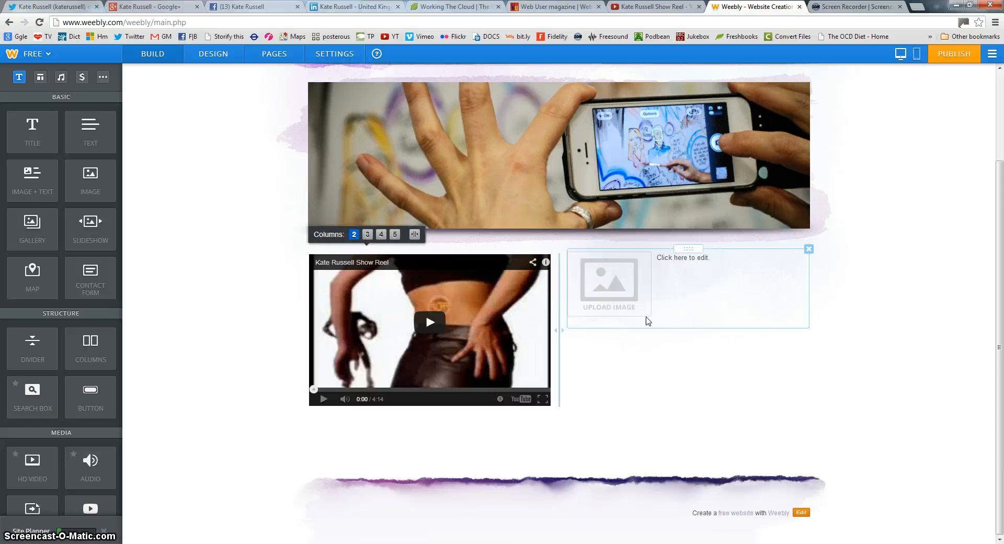
left_click(614, 290)
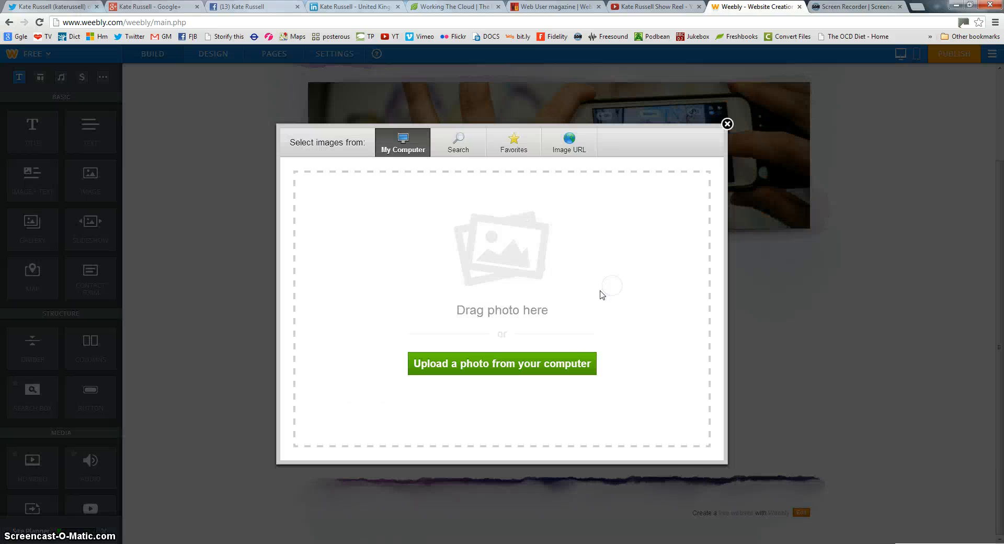
left_click(476, 369)
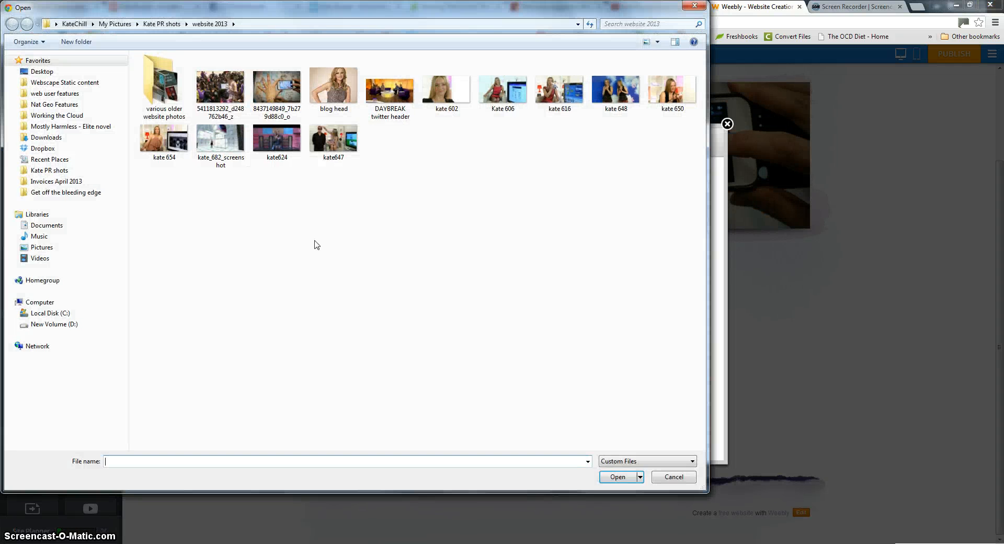
double_click(329, 88)
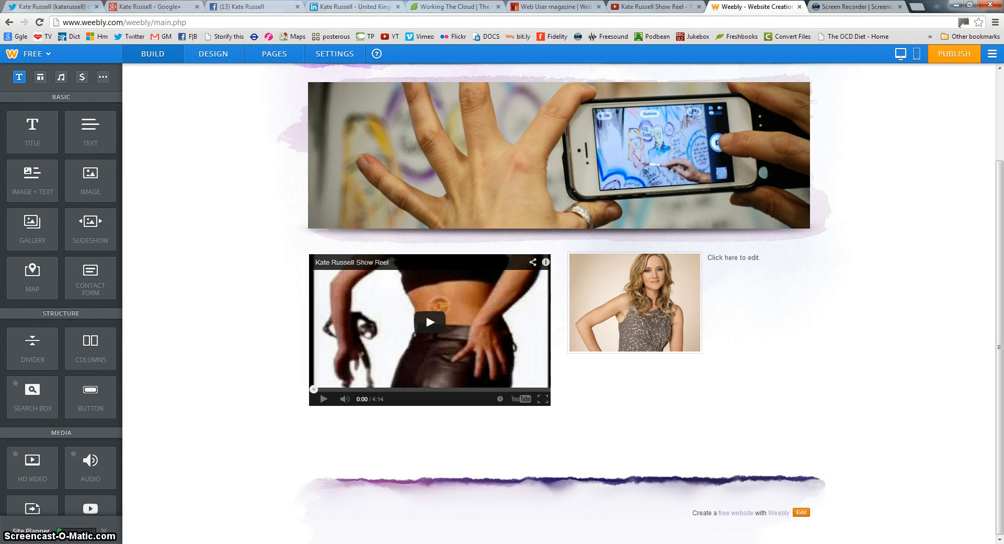
key("alt+Tab")
Copy the bio paragraph from Word and paste it into the text beside the portrait
scroll(326, 280, "down", 2)
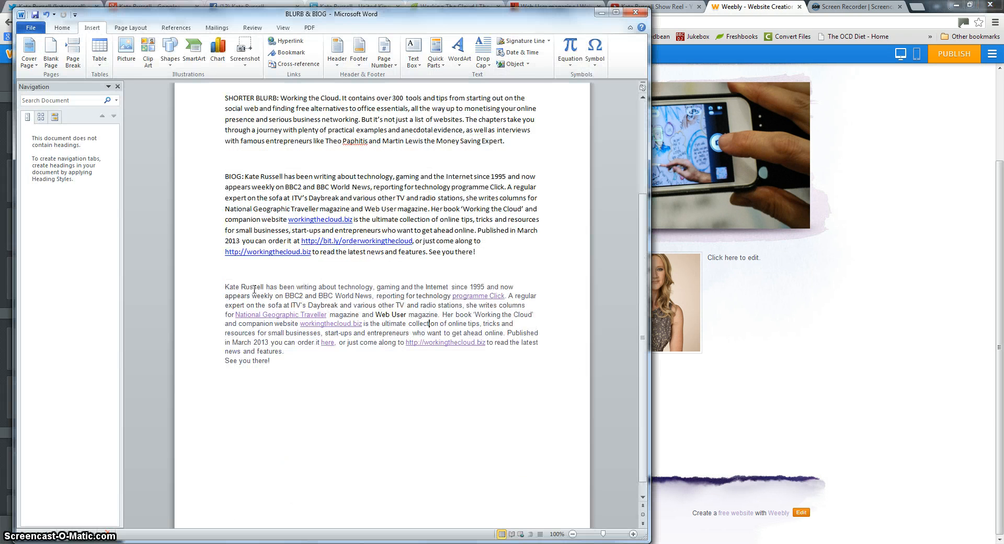
left_click_drag(223, 289, 275, 359)
key("ctrl+c")
left_click(739, 308)
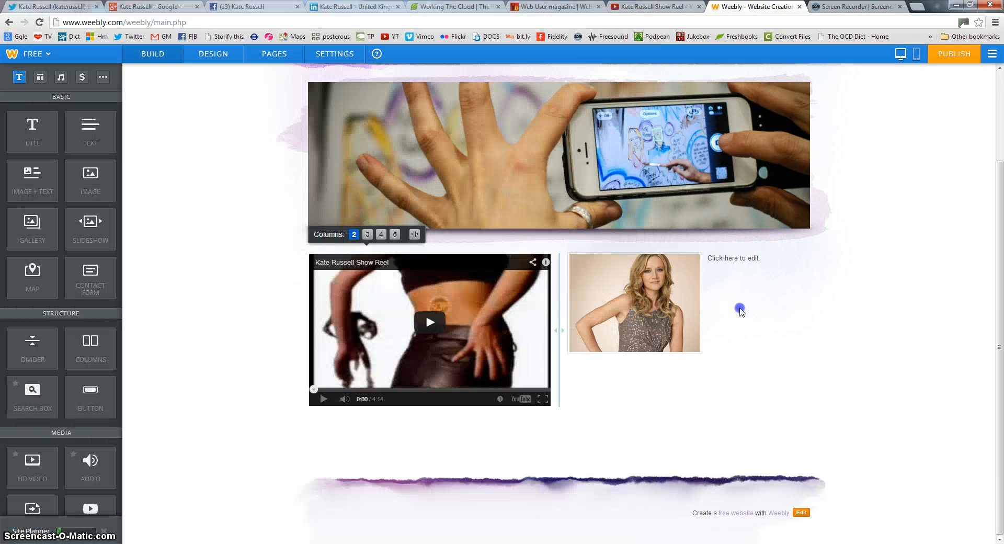
left_click(761, 260)
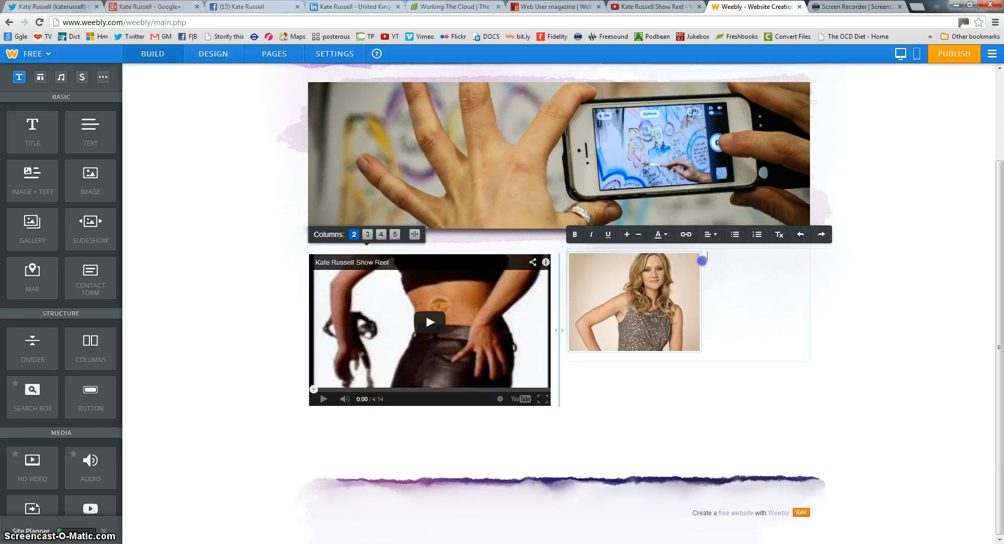
left_click(702, 260)
key("ctrl+v")
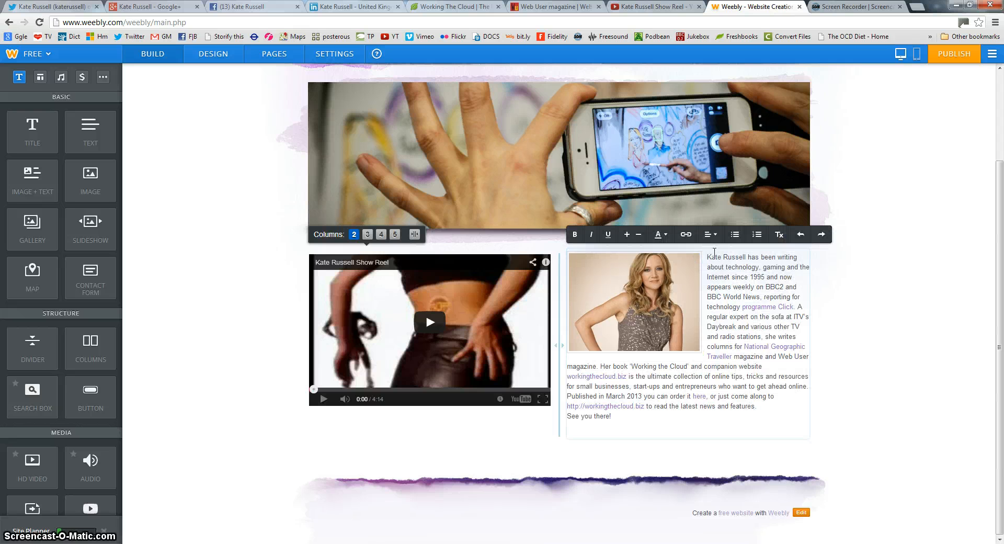
Check the pasted bio's programme Click link and Web User wording
left_click(748, 307)
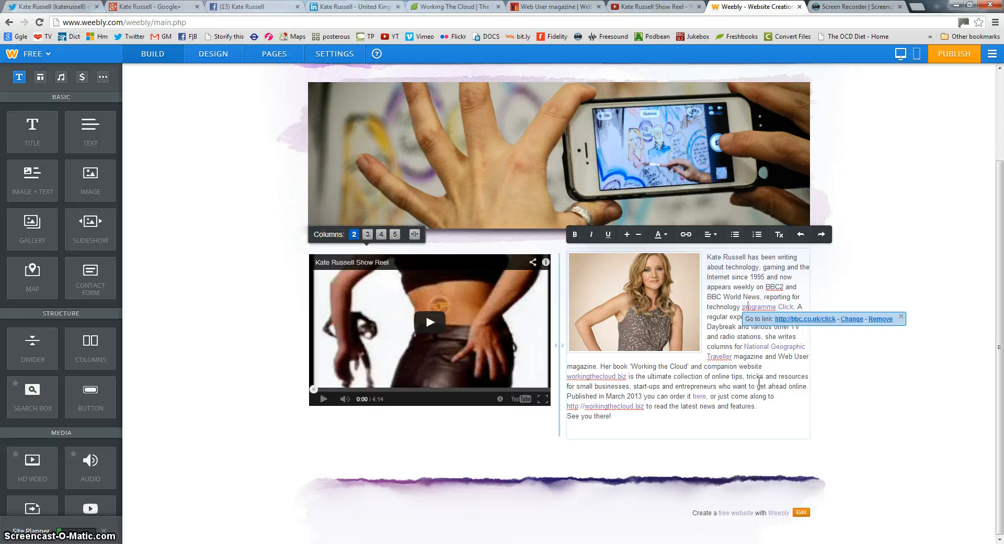
left_click(754, 386)
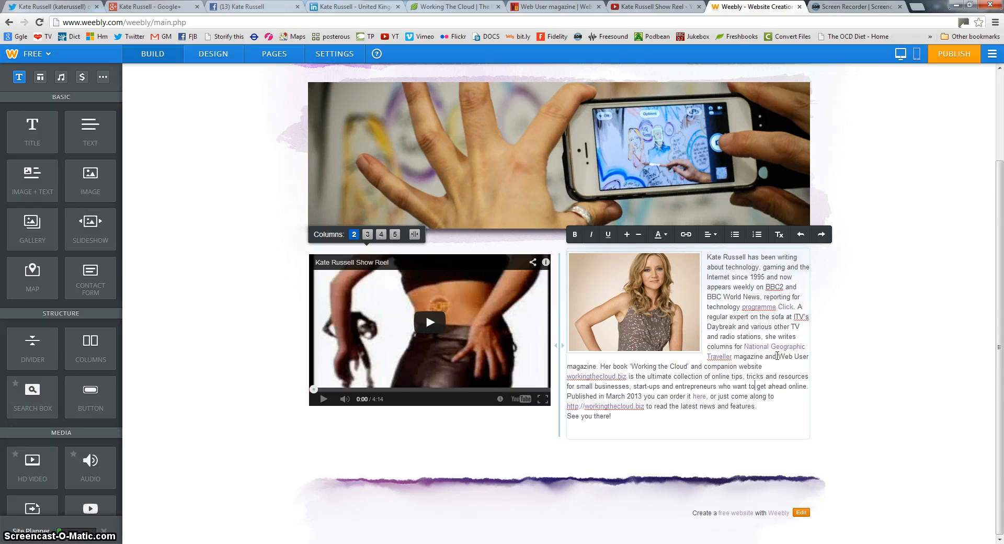
left_click_drag(781, 357, 808, 358)
left_click(787, 365)
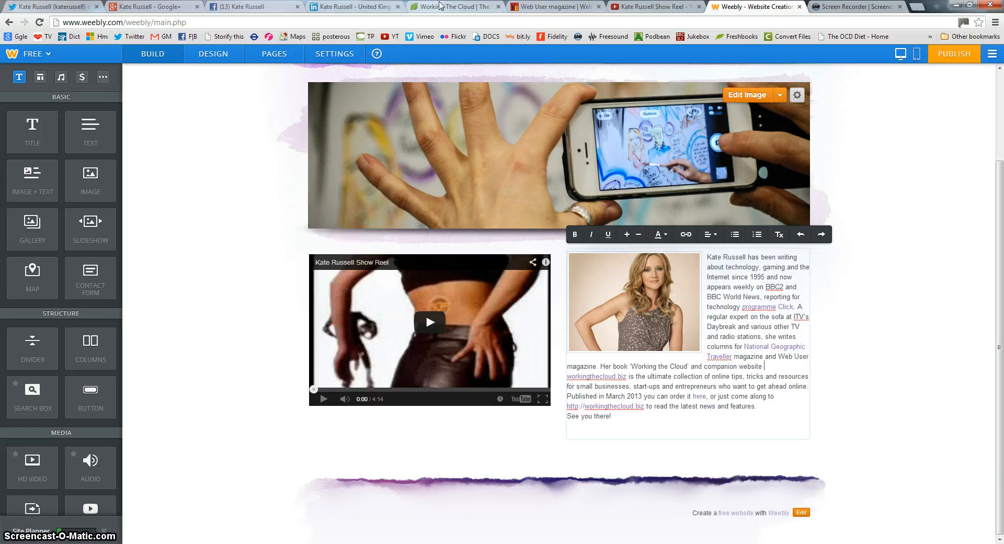
Copy the Web User magazine site address from its browser tab
left_click(556, 7)
left_click(148, 26)
key("ctrl+c")
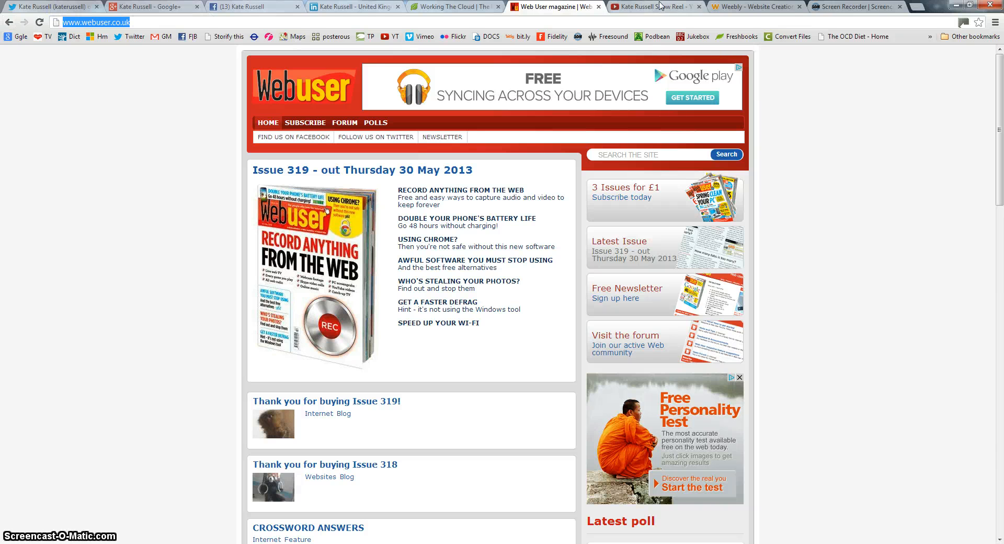
left_click(850, 7)
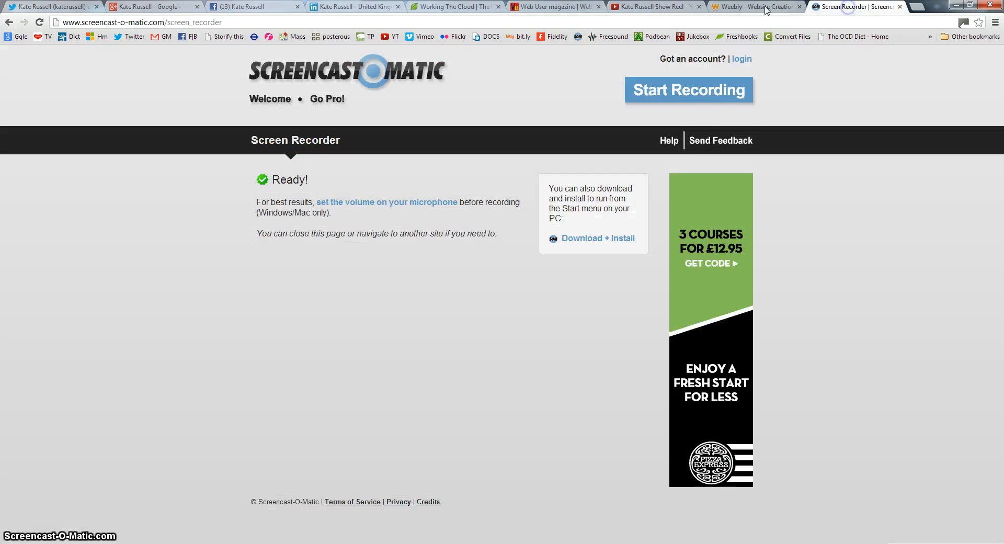
left_click(753, 6)
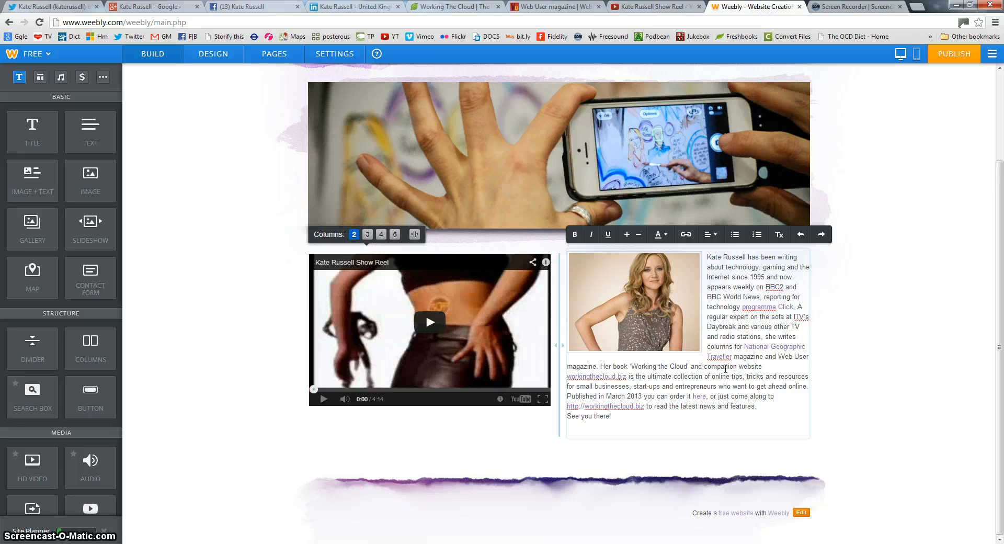
left_click_drag(778, 357, 597, 366)
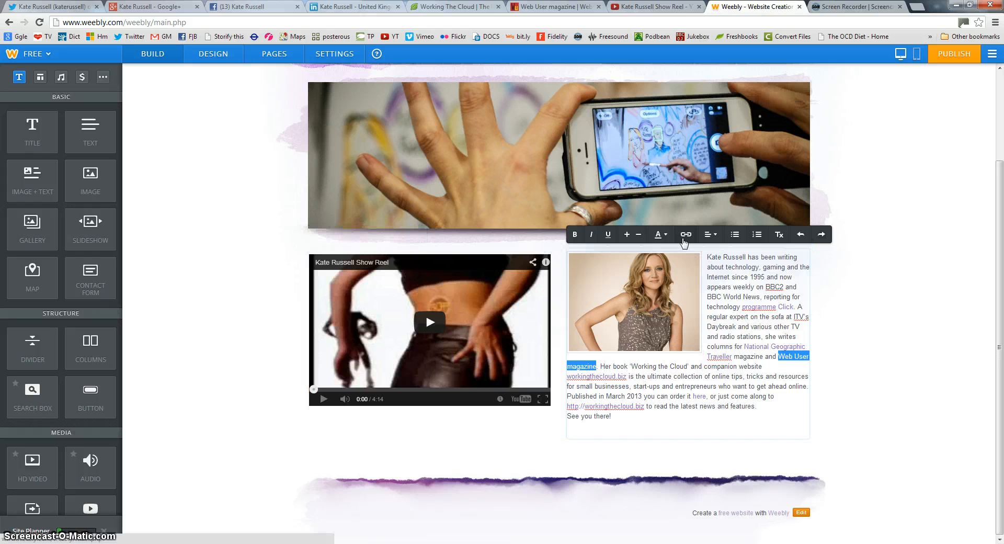
left_click(683, 239)
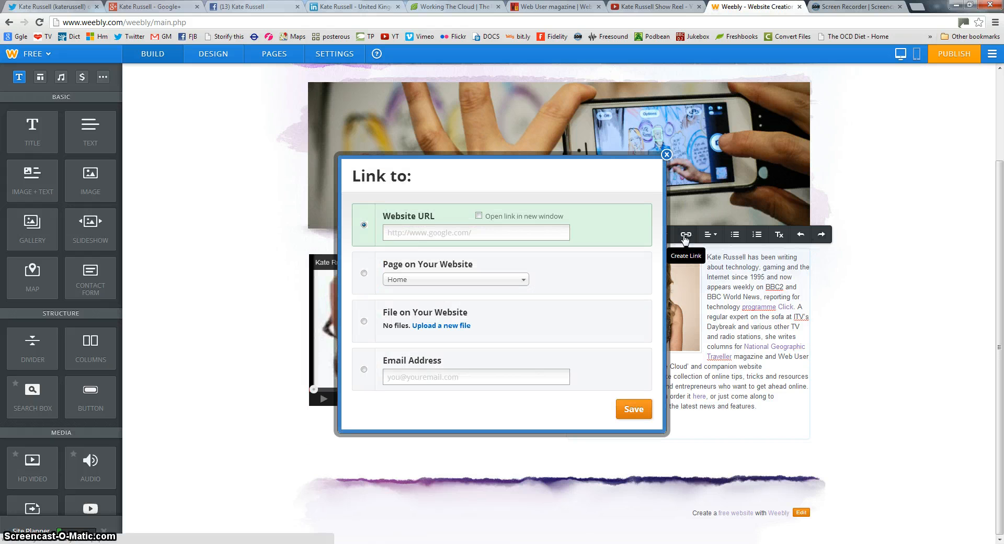
left_click(666, 155)
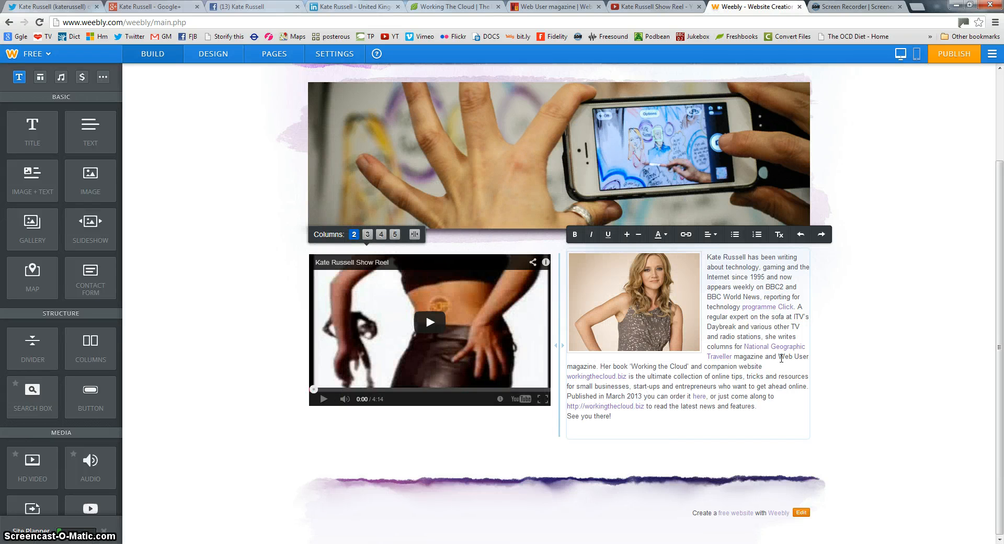
left_click_drag(779, 357, 596, 366)
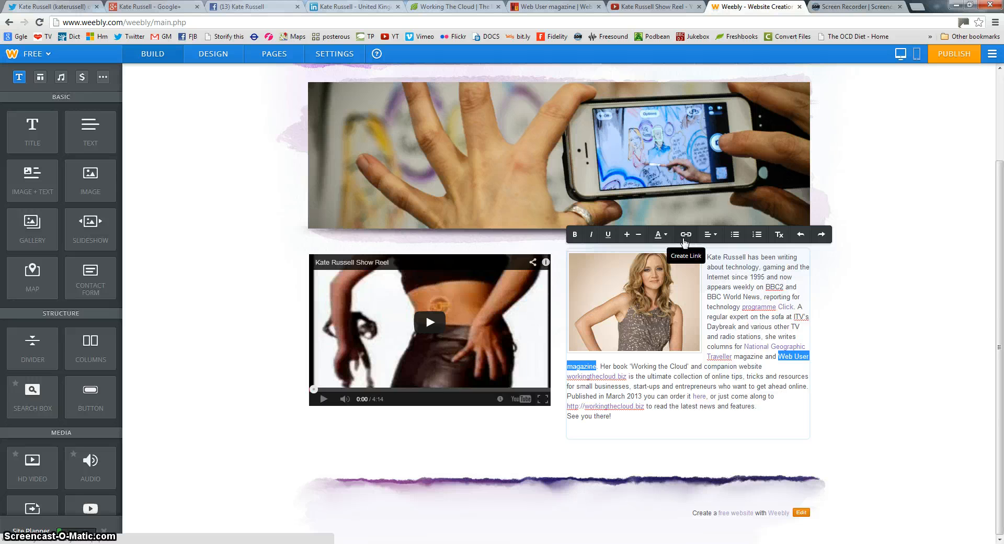
left_click(685, 235)
left_click(419, 232)
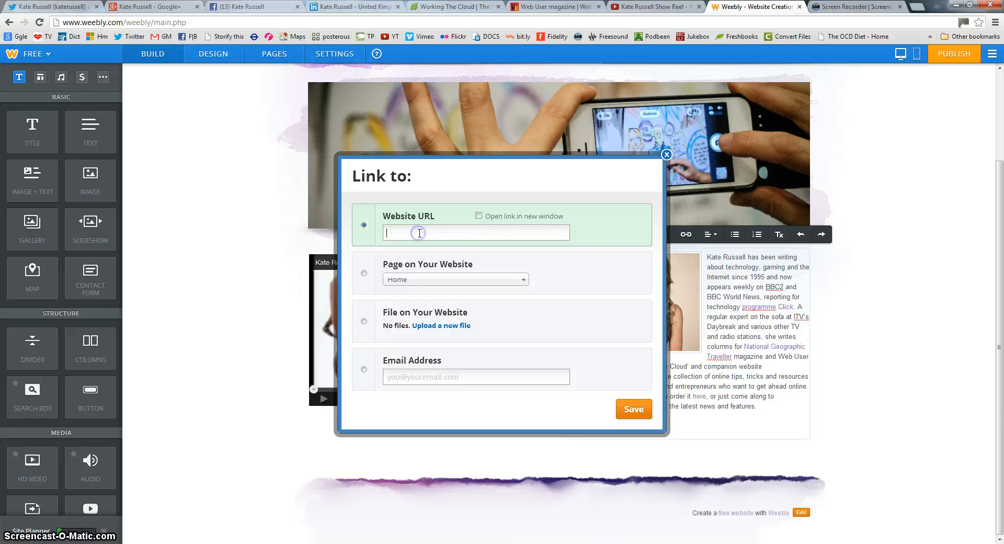
key("ctrl+v")
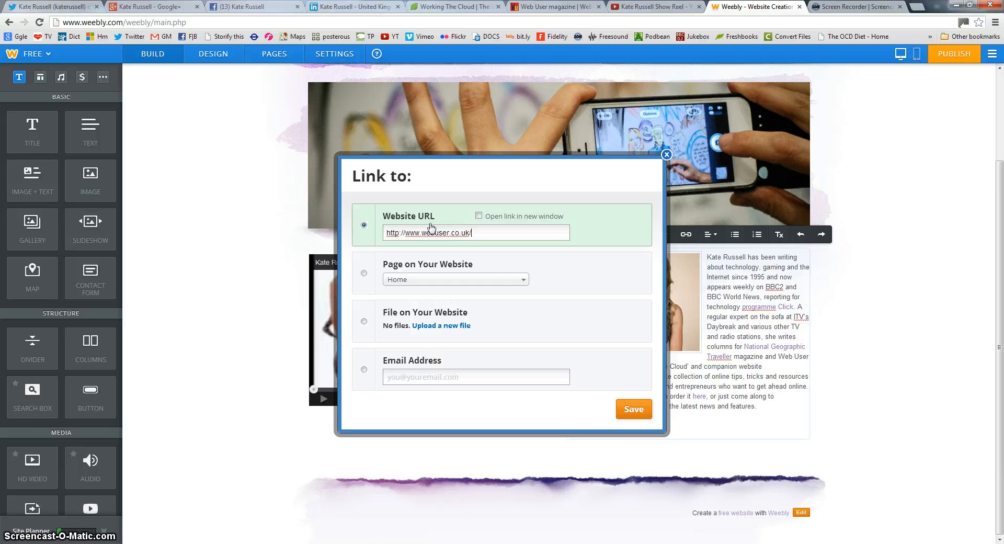
left_click(478, 216)
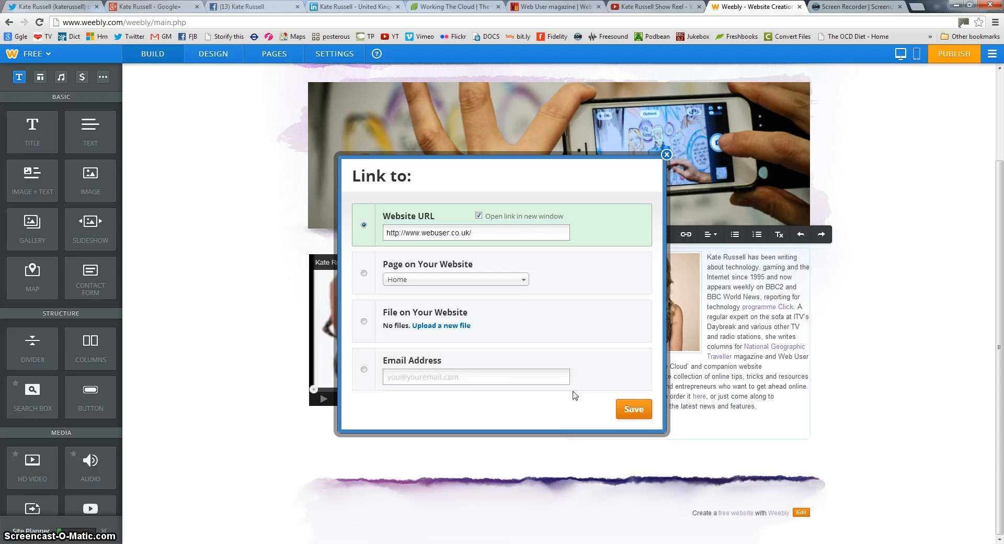
left_click(632, 410)
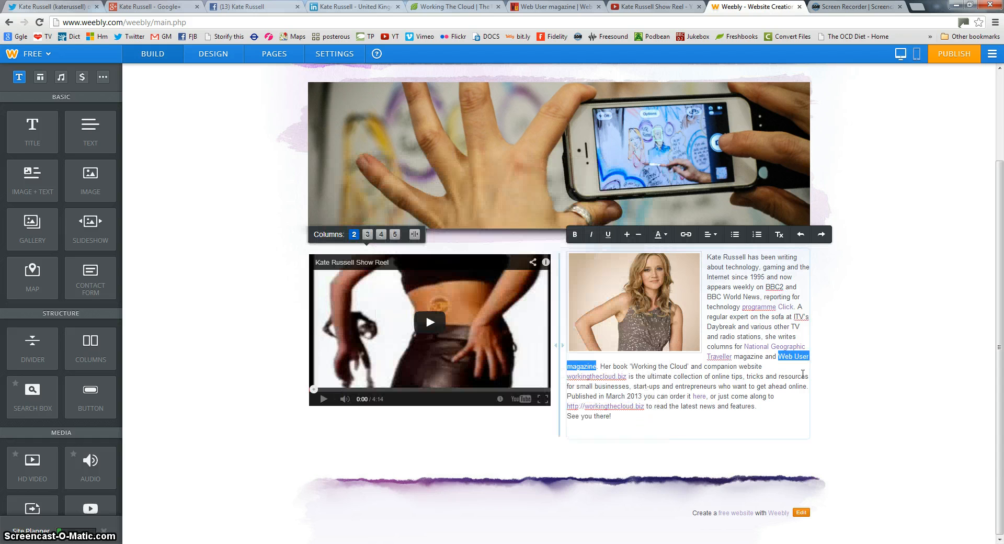
Point the header's Facebook social icon to the owner's Facebook page address
left_click(791, 376)
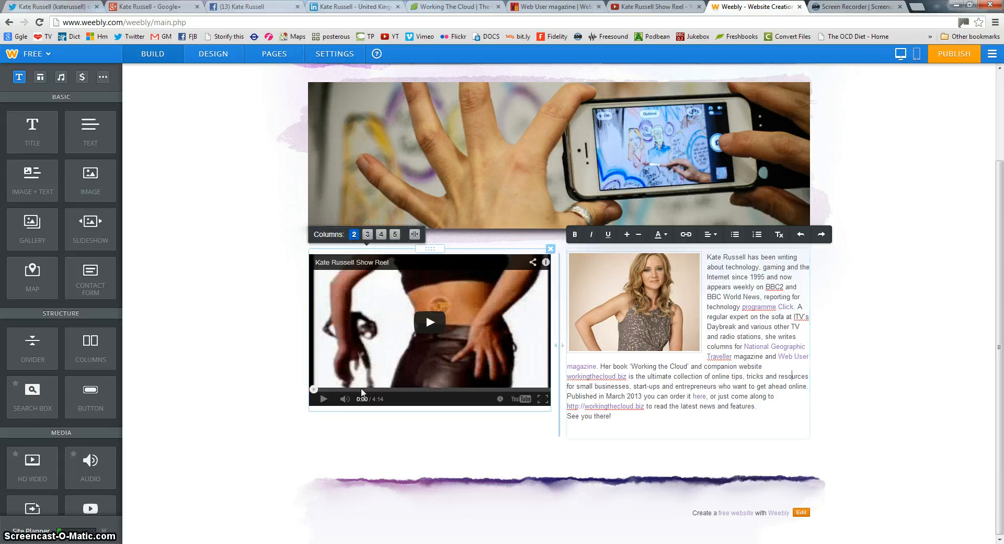
scroll(358, 386, "up", 2)
scroll(355, 380, "down", 2)
scroll(356, 383, "up", 2)
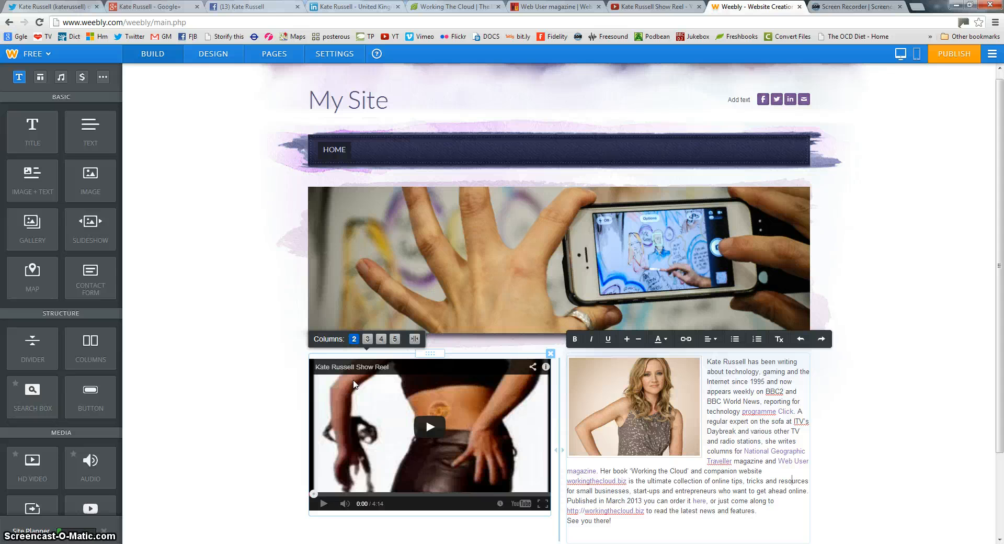
scroll(353, 384, "down", 2)
scroll(353, 385, "up", 2)
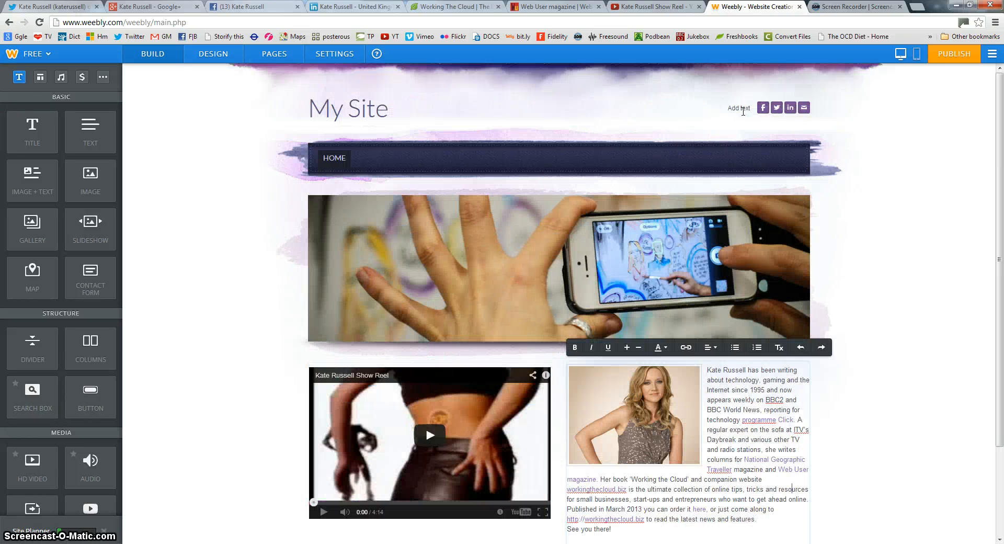
mouse_move(773, 109)
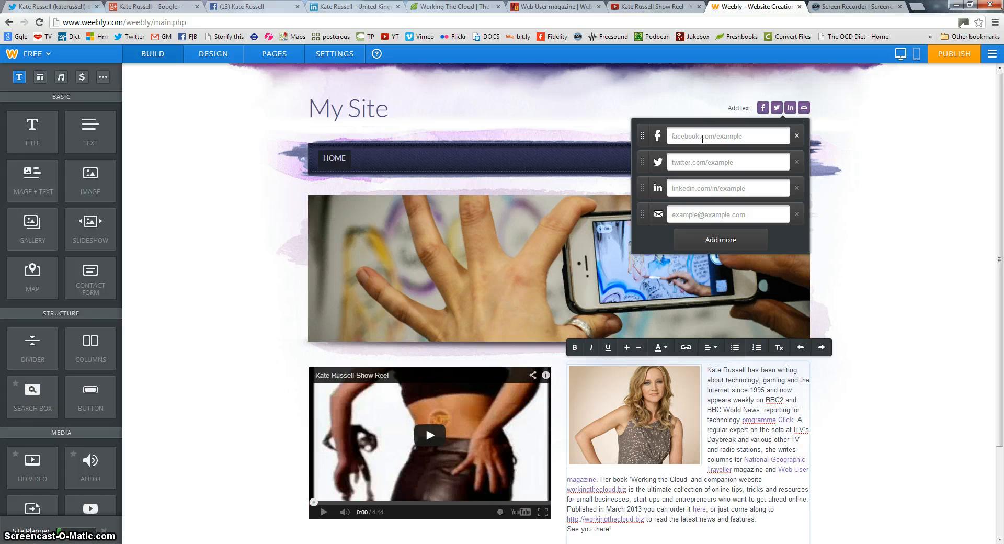
left_click(240, 6)
left_click(68, 22)
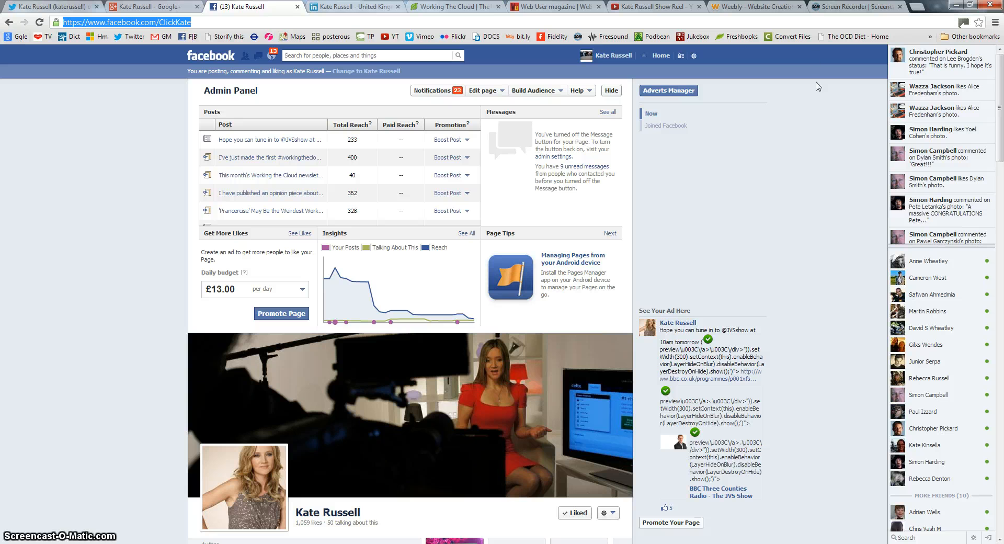
left_click(758, 6)
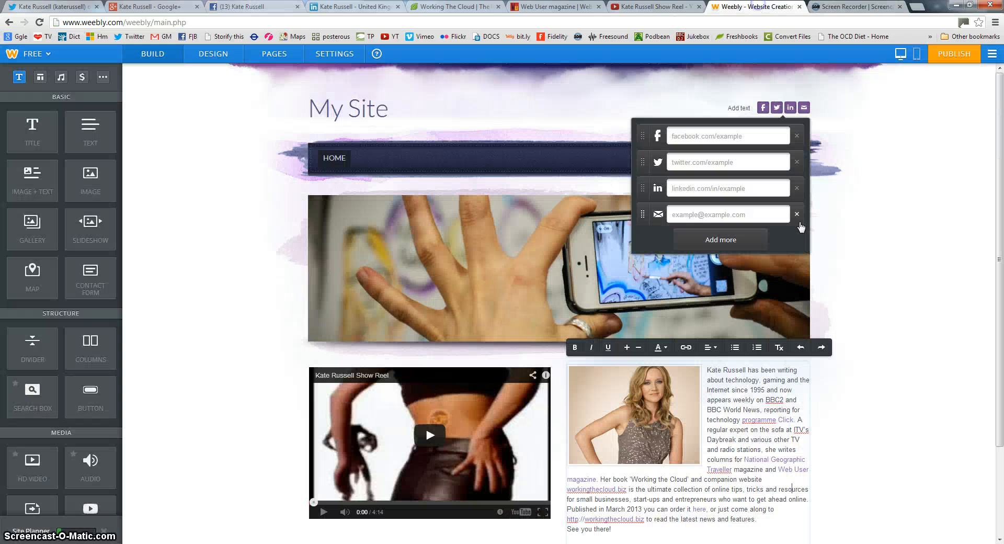
left_click(725, 137)
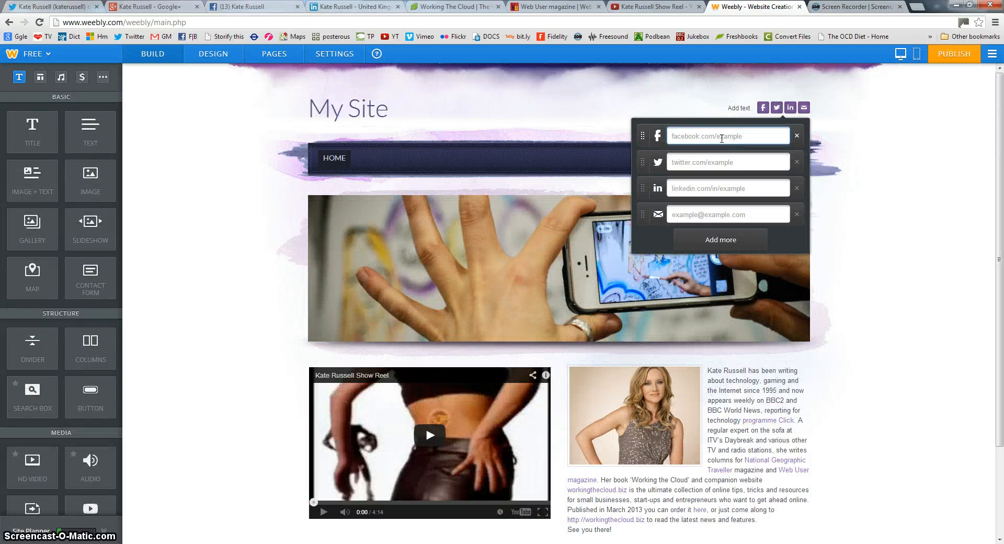
key("ctrl+v")
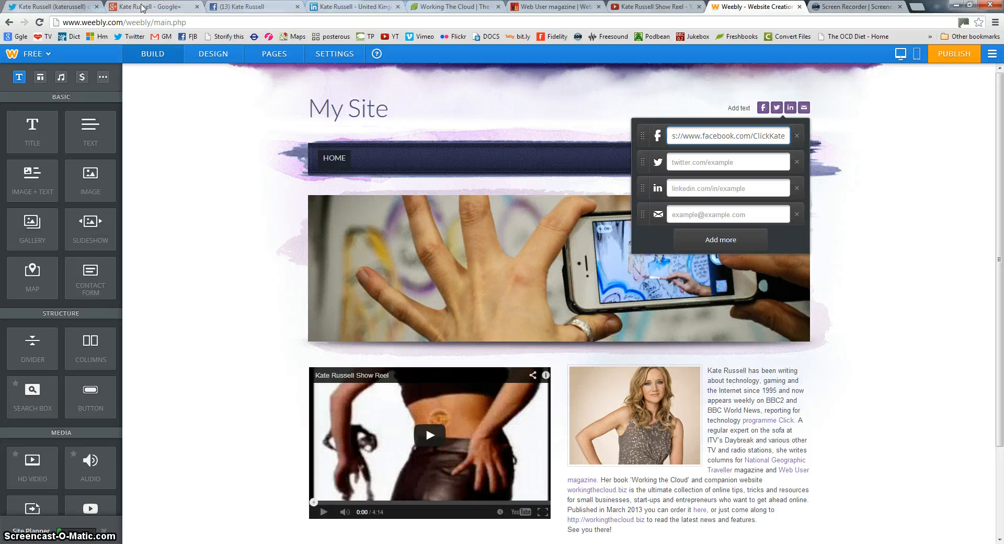
Point the LinkedIn social icon to the owner's LinkedIn profile address
left_click(352, 6)
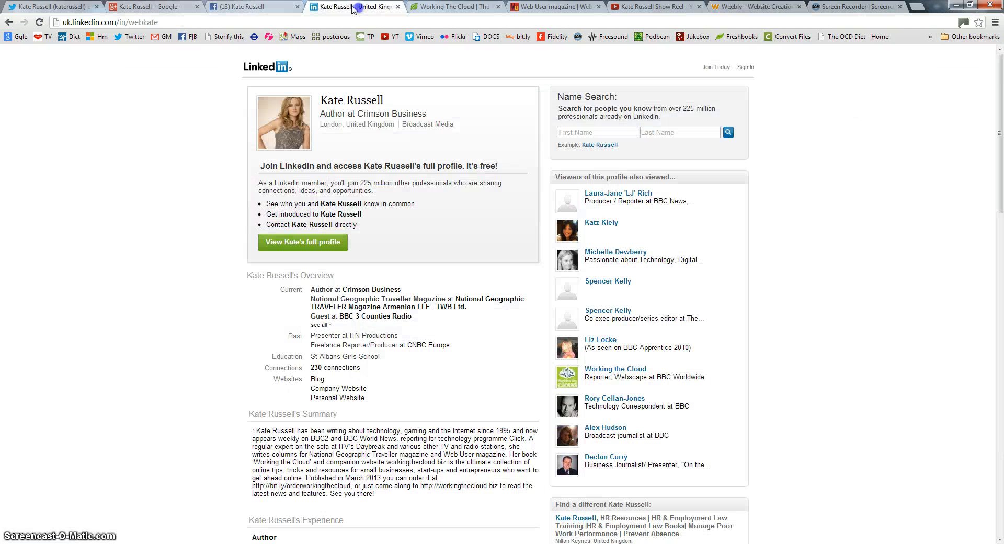
left_click(188, 24)
key("ctrl+c")
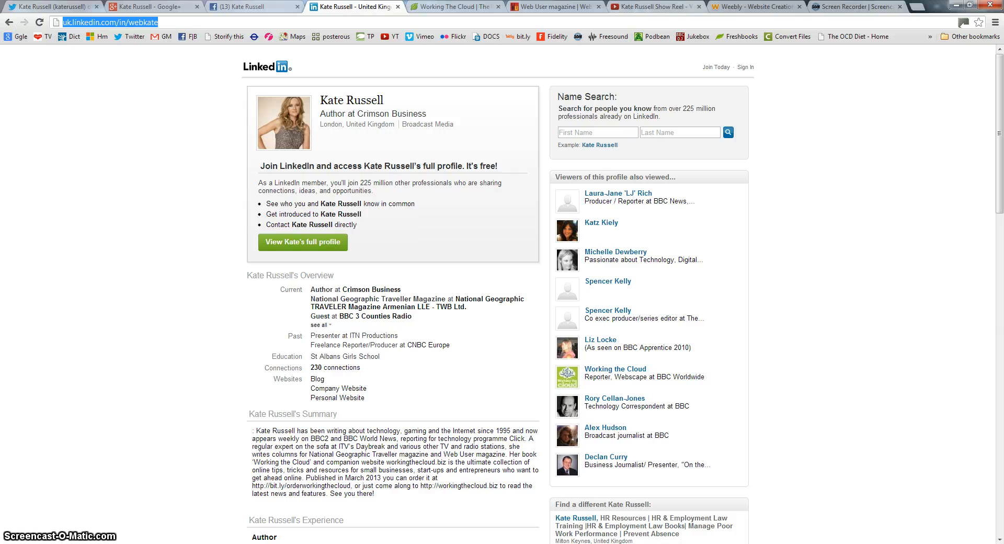
left_click(758, 6)
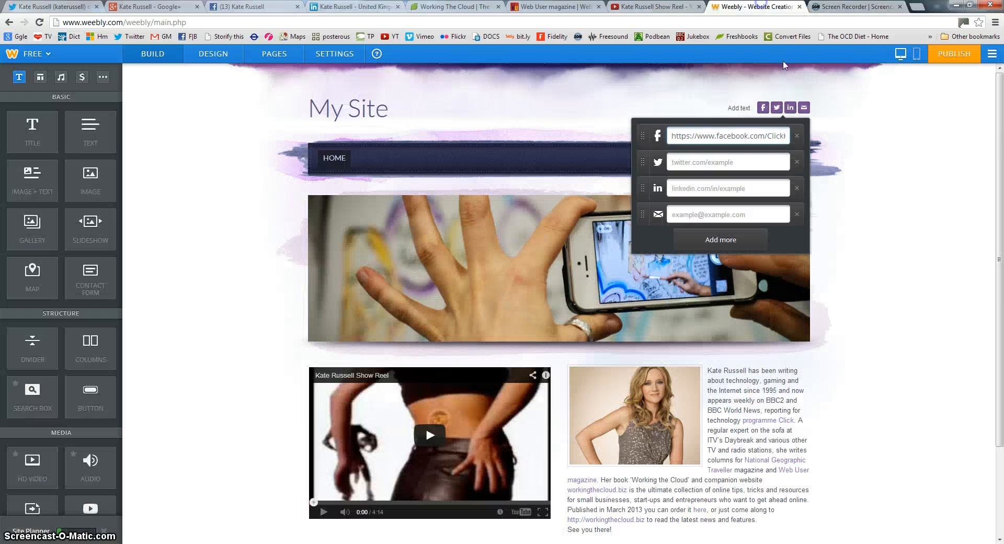
left_click(699, 192)
key("ctrl+v")
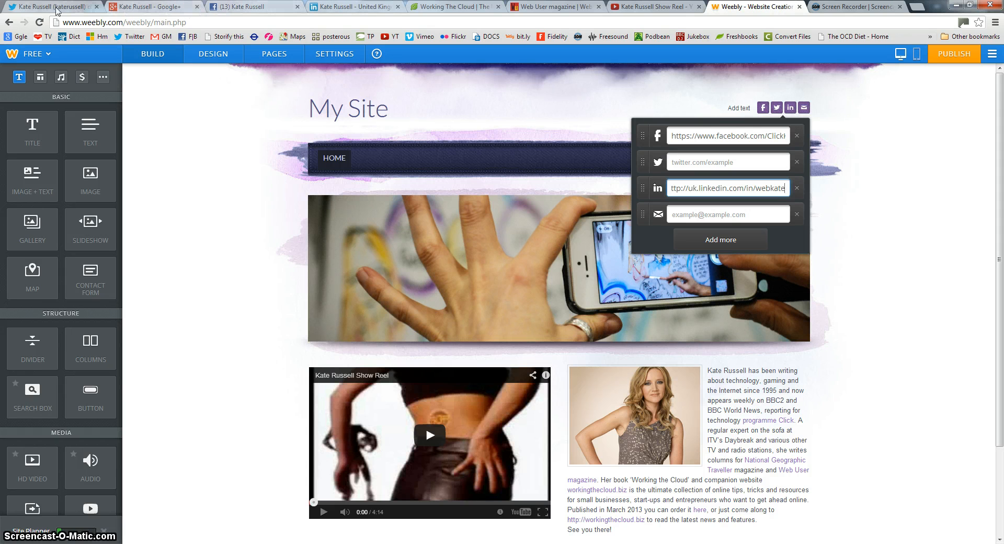
Point the Twitter icon to the owner's Twitter profile and enter the contact e-mail address
left_click(59, 7)
left_click(220, 20)
key("ctrl+c")
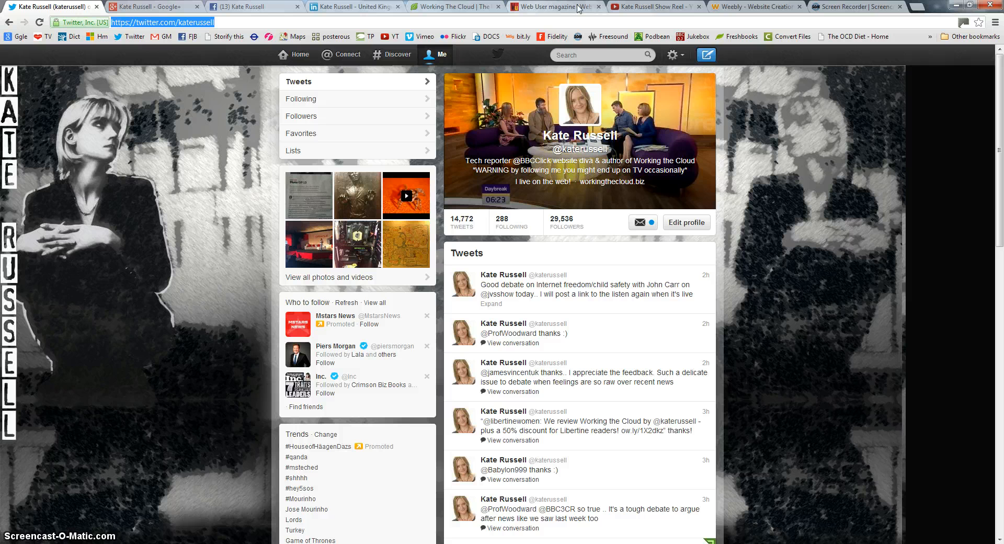
left_click(737, 8)
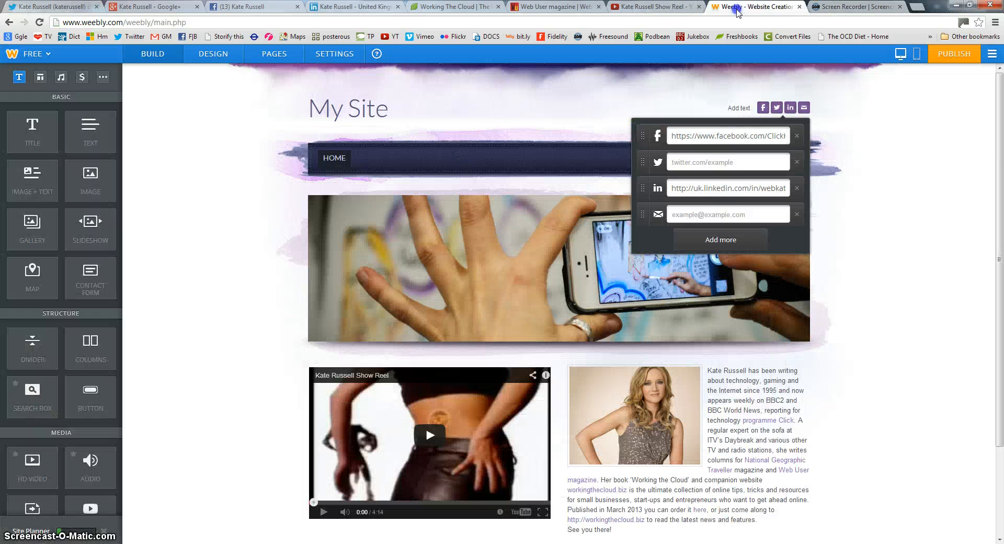
left_click(710, 165)
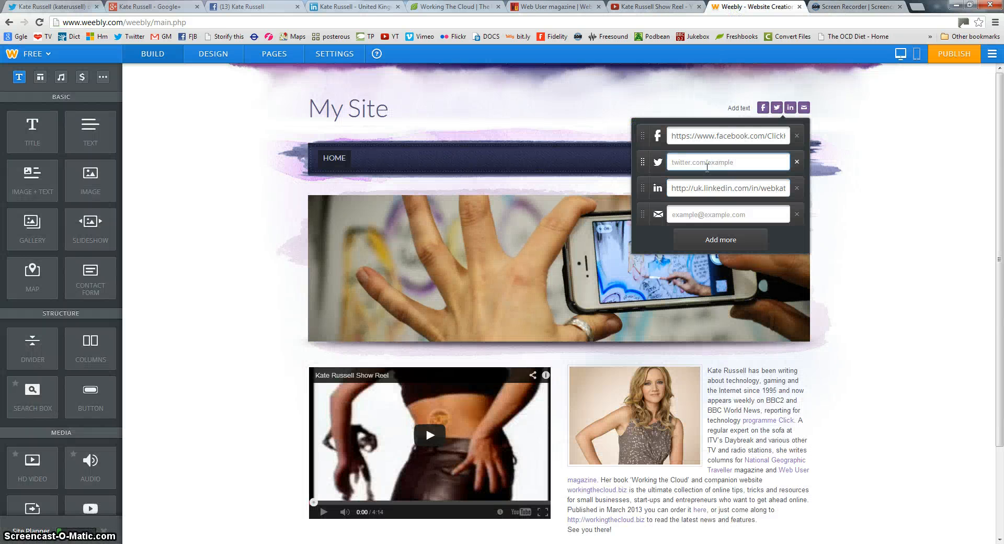
key("ctrl+v")
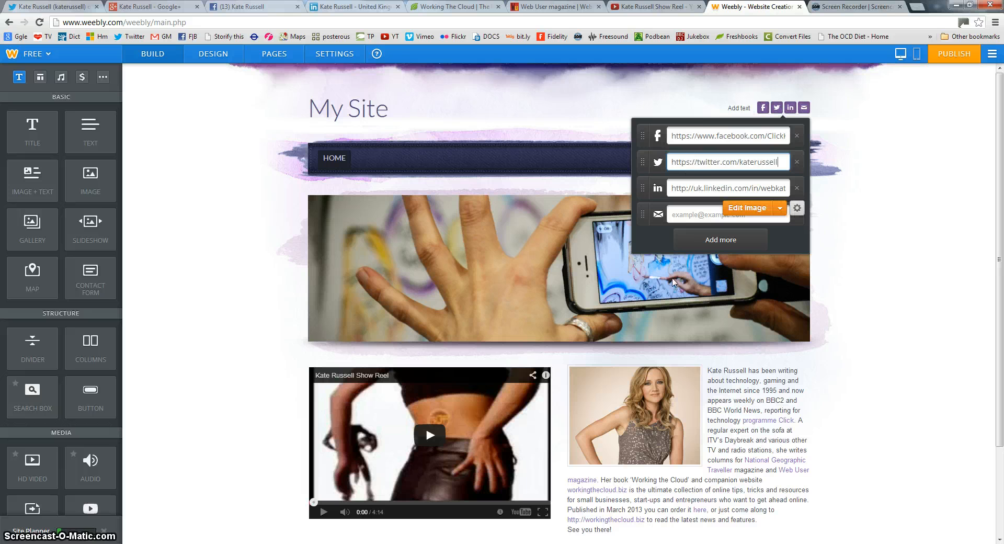
left_click(686, 210)
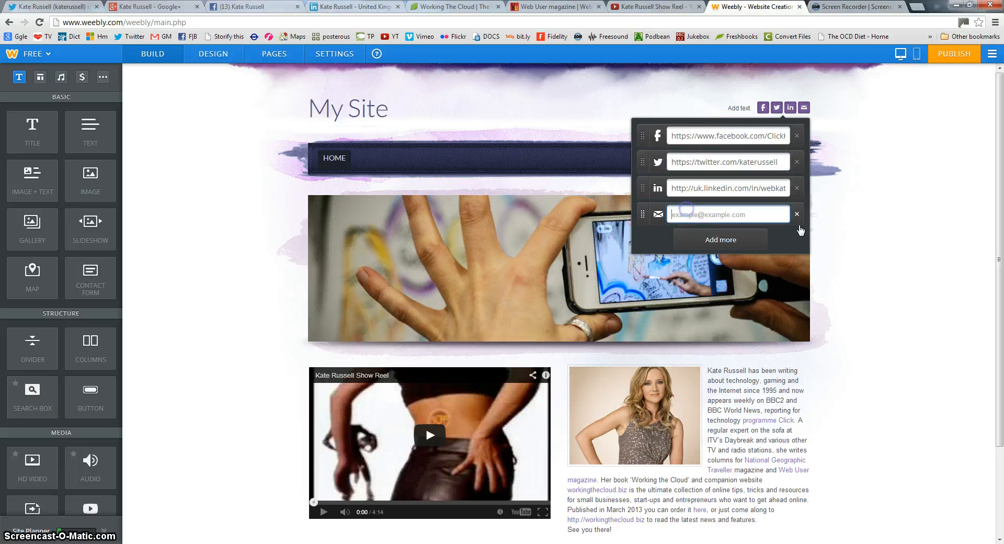
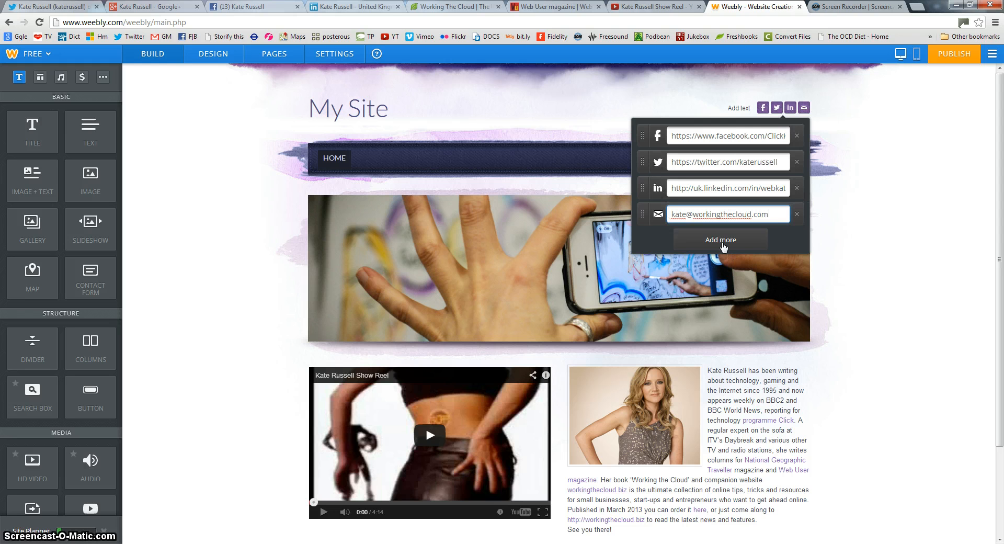
left_click(723, 244)
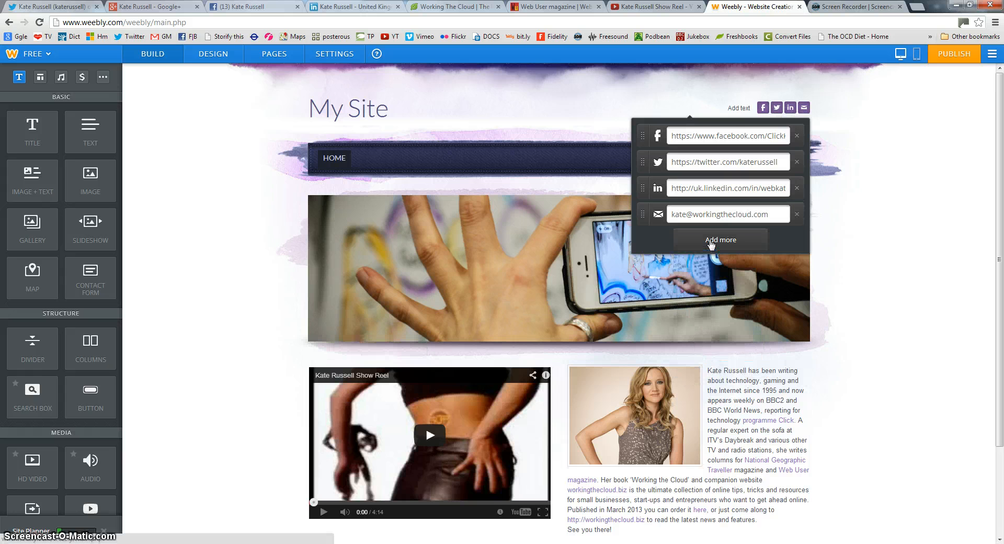
Add a Google+ social entry and paste the owner's Google+ profile address, without the posts part
mouse_move(711, 243)
left_click(696, 300)
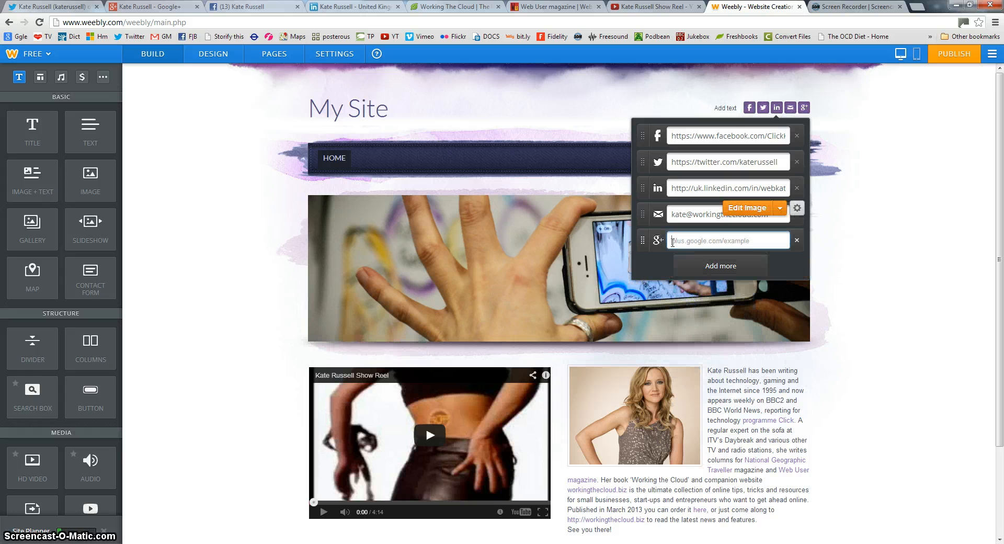
left_click(168, 8)
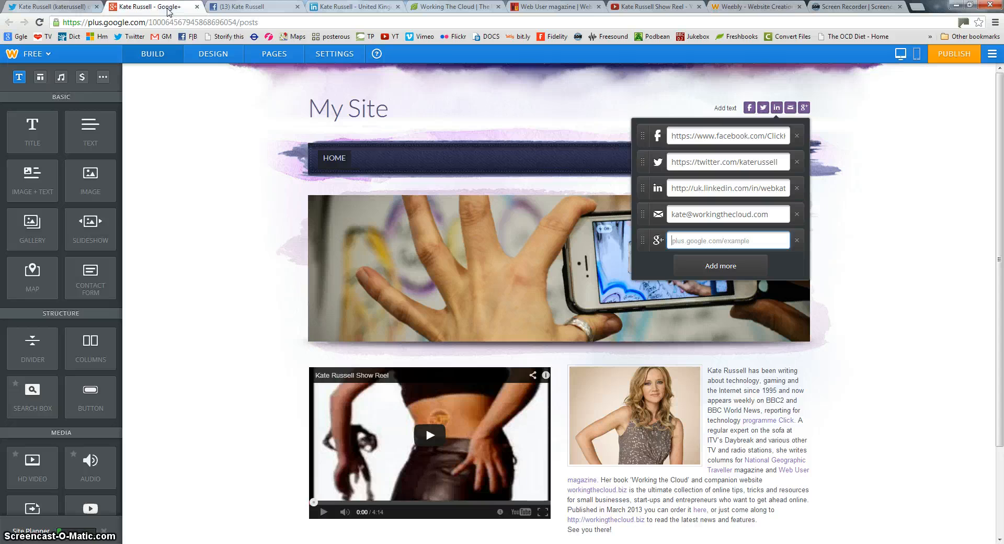
left_click(240, 23)
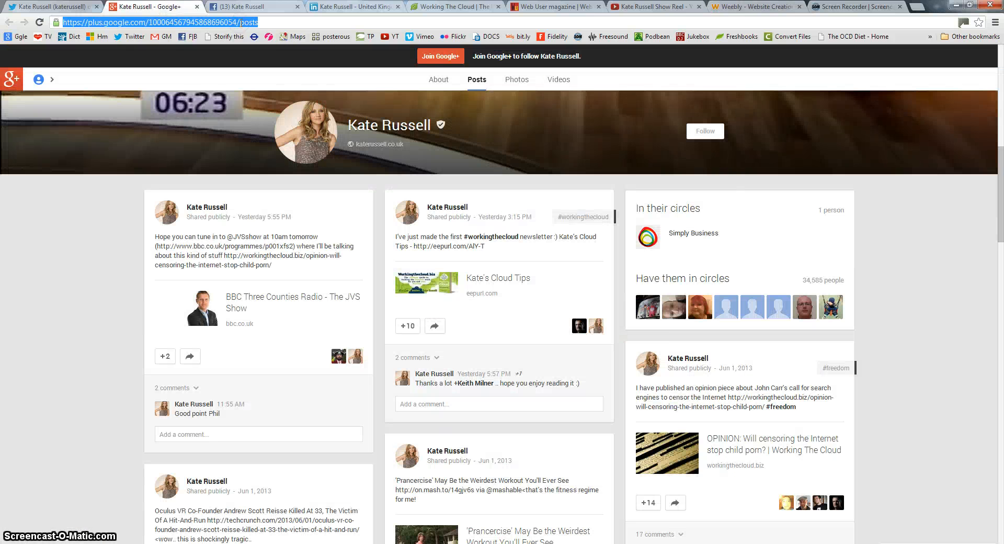
left_click_drag(239, 23, 60, 23)
left_click(753, 7)
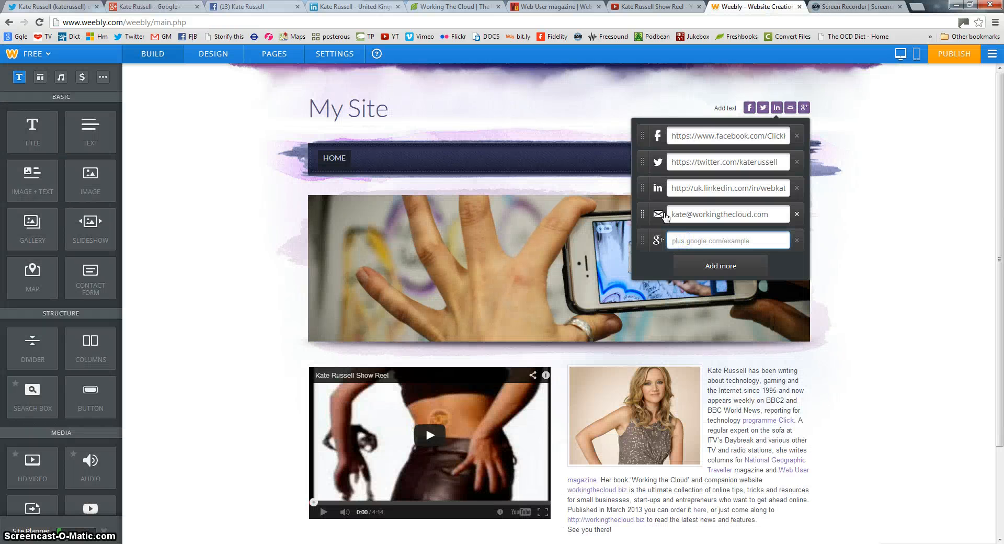
key("ctrl+v")
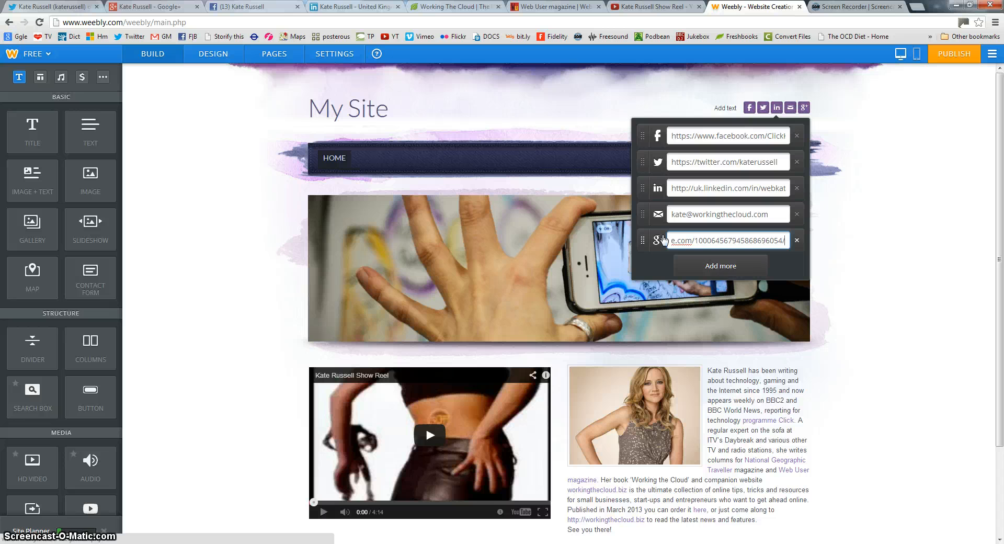
left_click(800, 269)
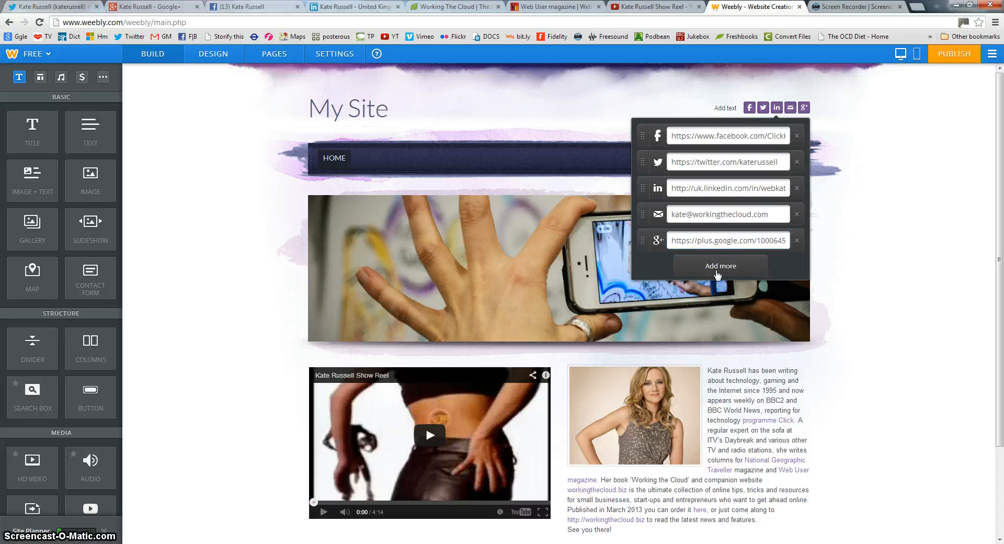
mouse_move(776, 103)
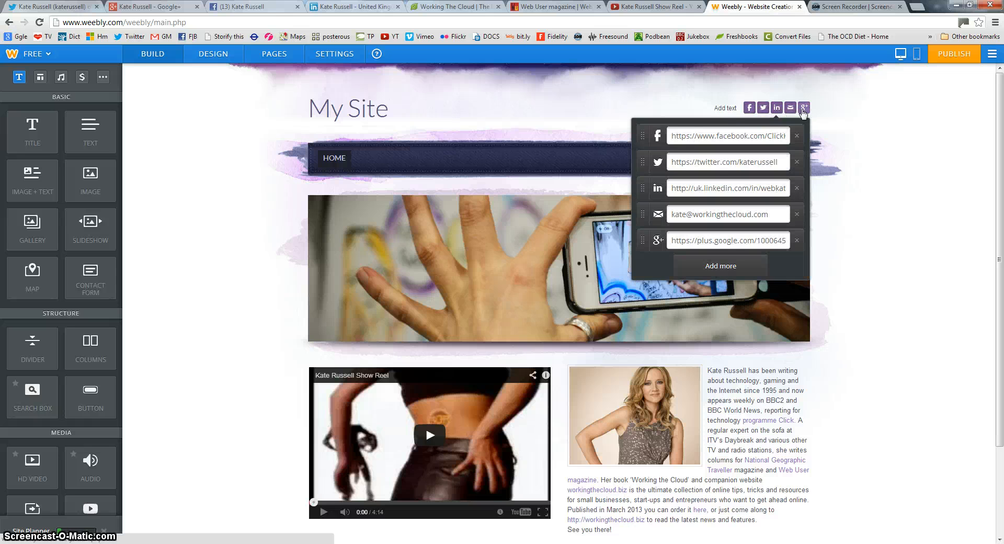
Replace the 'My Site' text title with the owner's domain name, then bring up the design options
mouse_move(382, 123)
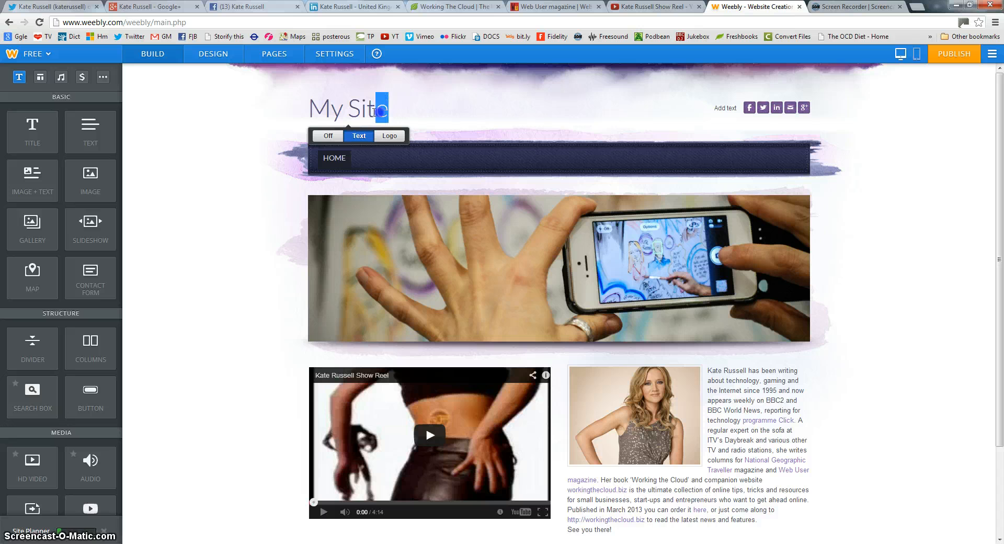
left_click(359, 135)
left_click_drag(391, 109, 307, 106)
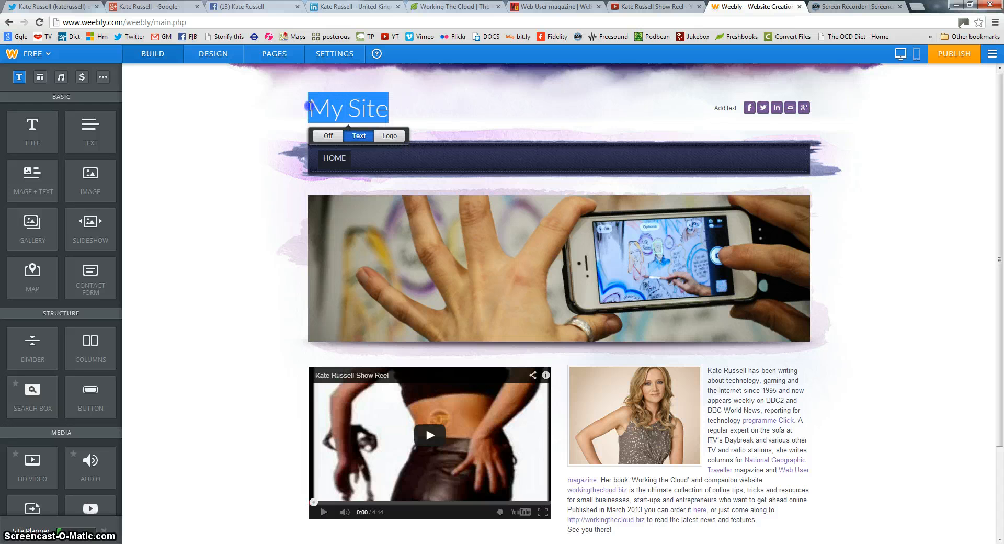
type("KateR")
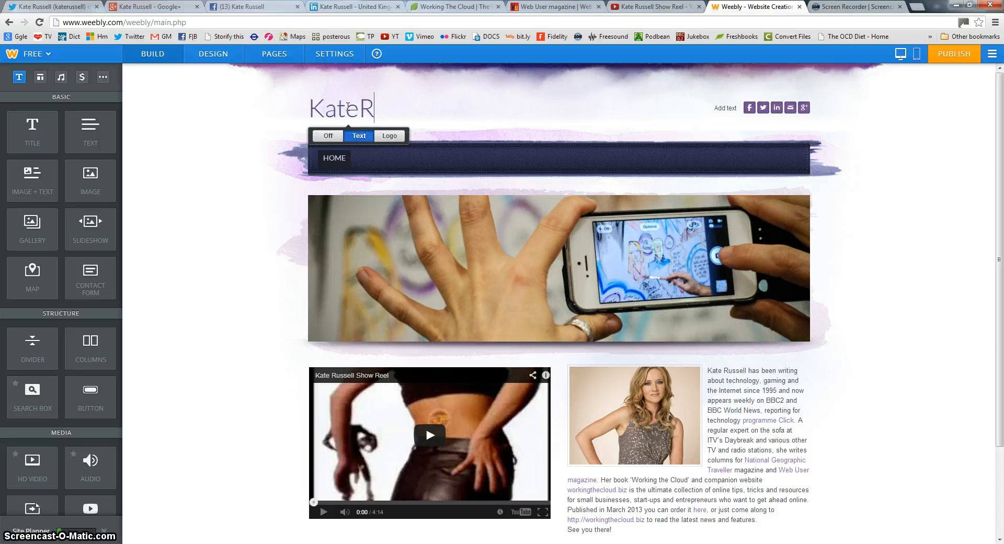
type("ussell.co")
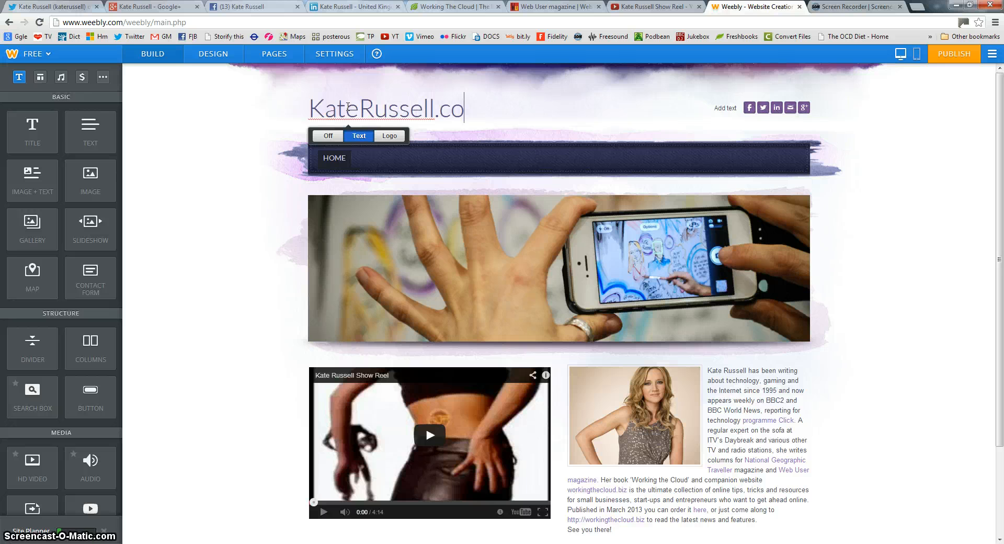
type(".uk")
key("Return")
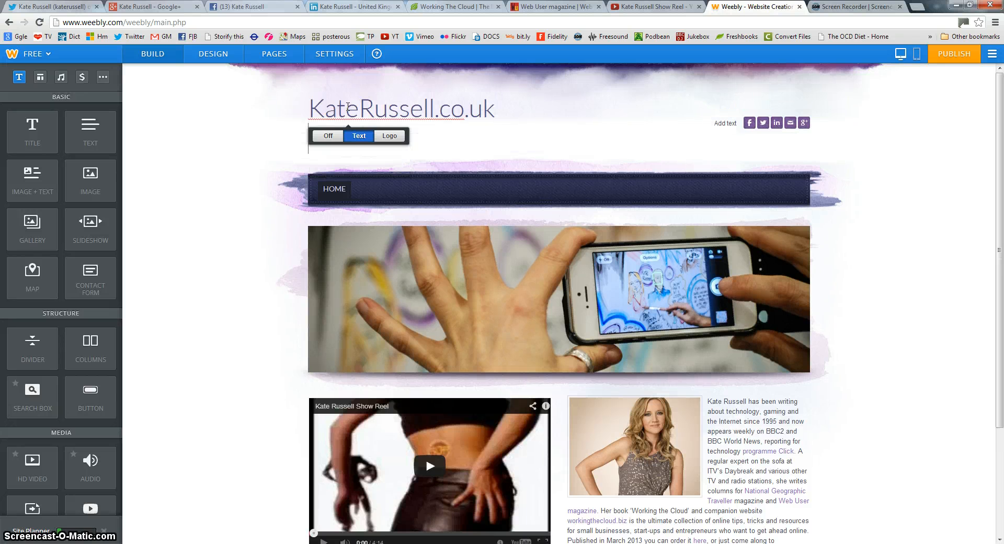
key("BackSpace")
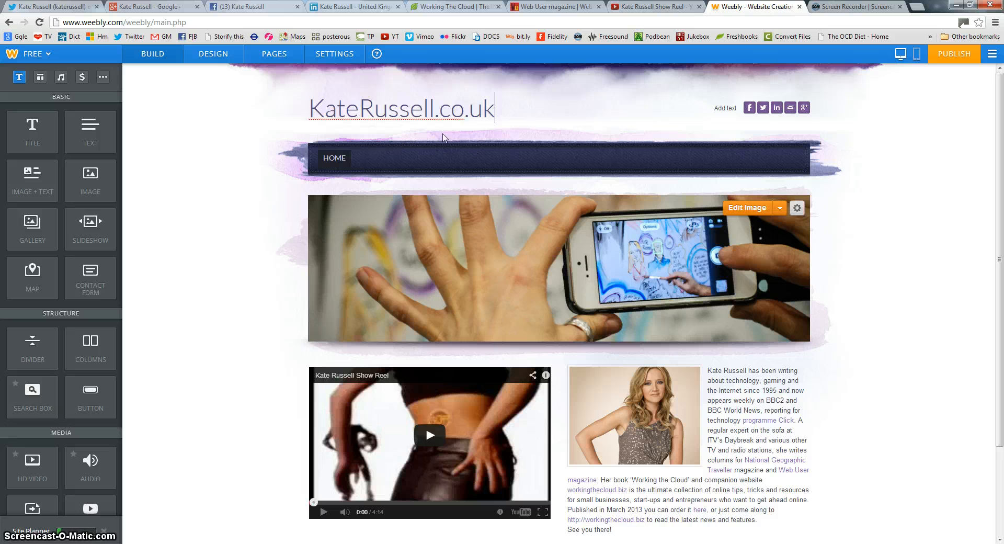
left_click(597, 112)
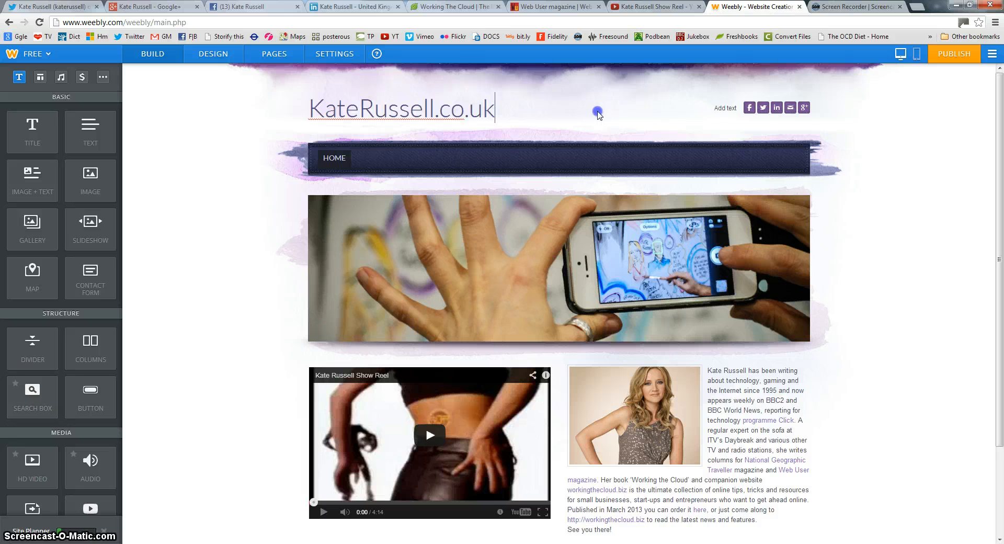
left_click(778, 409)
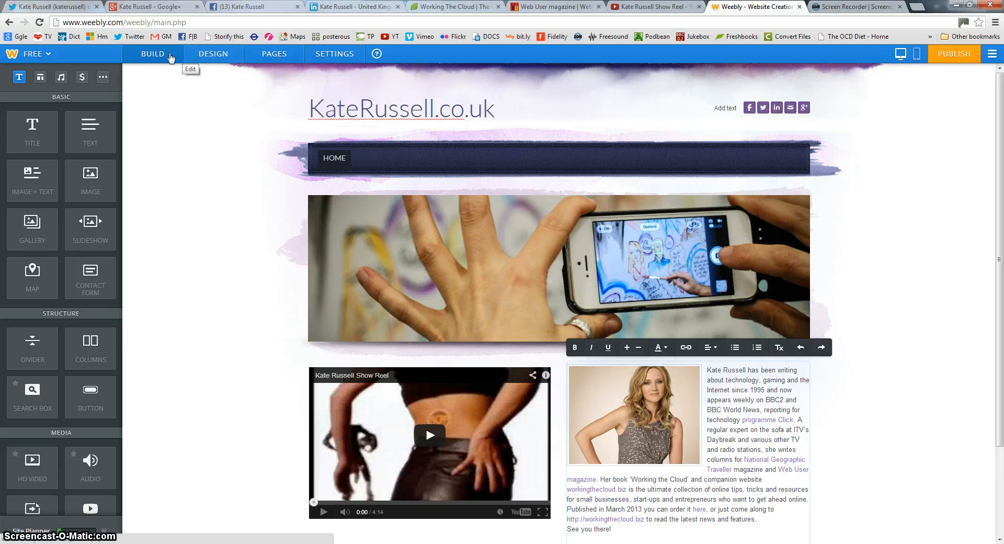
left_click(219, 60)
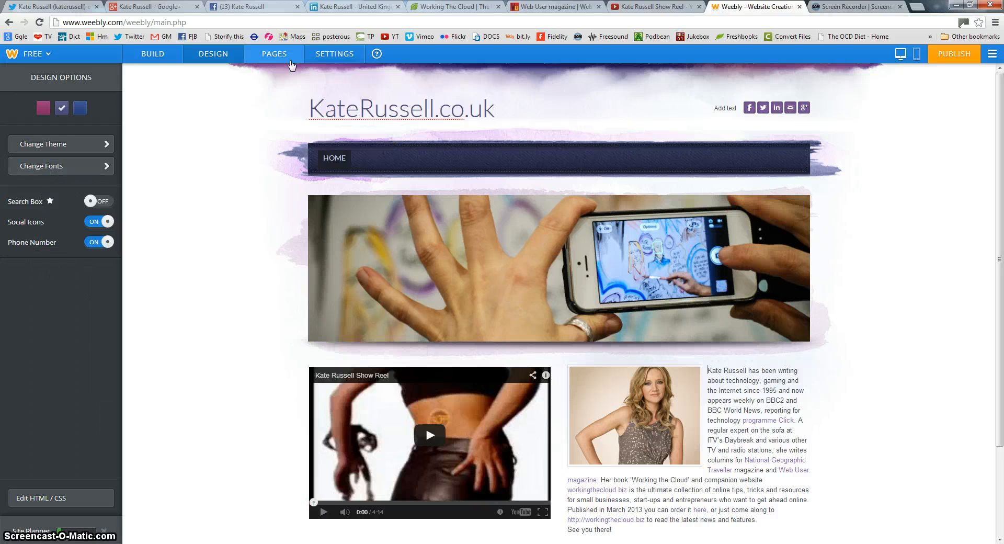
Add a Standard Page named 'A bit more about me' with the Tall Header layout and save it
left_click(273, 54)
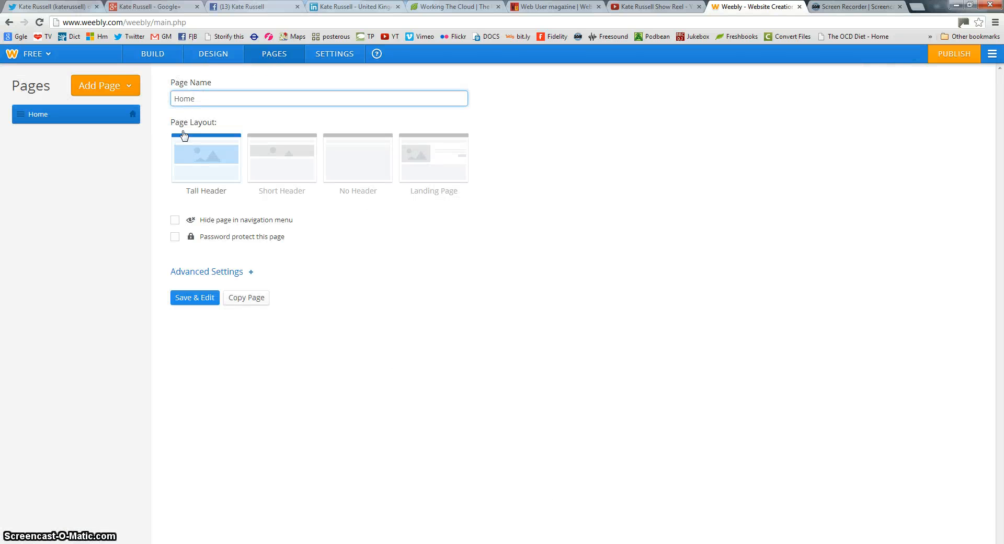
left_click_drag(202, 102, 150, 92)
left_click(217, 103)
left_click(100, 89)
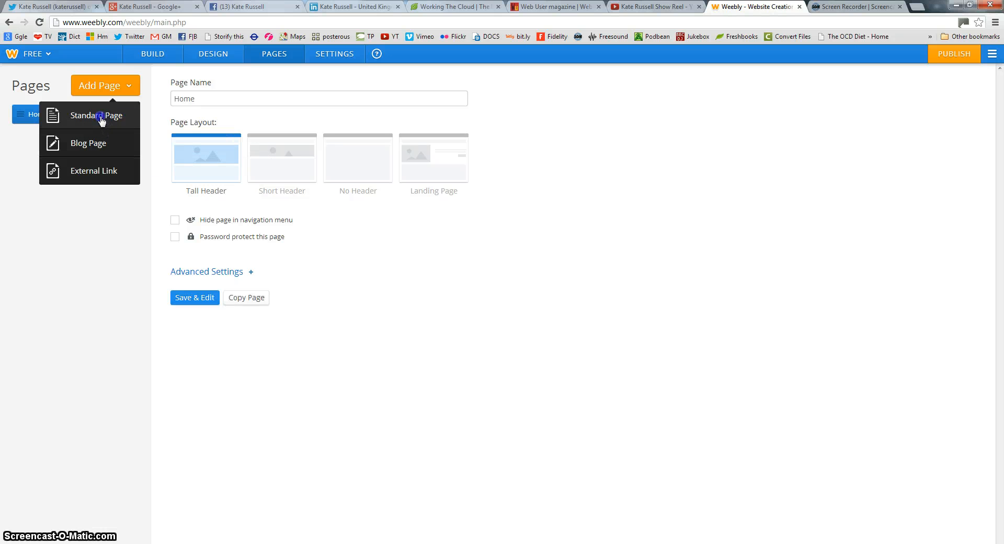
left_click(101, 117)
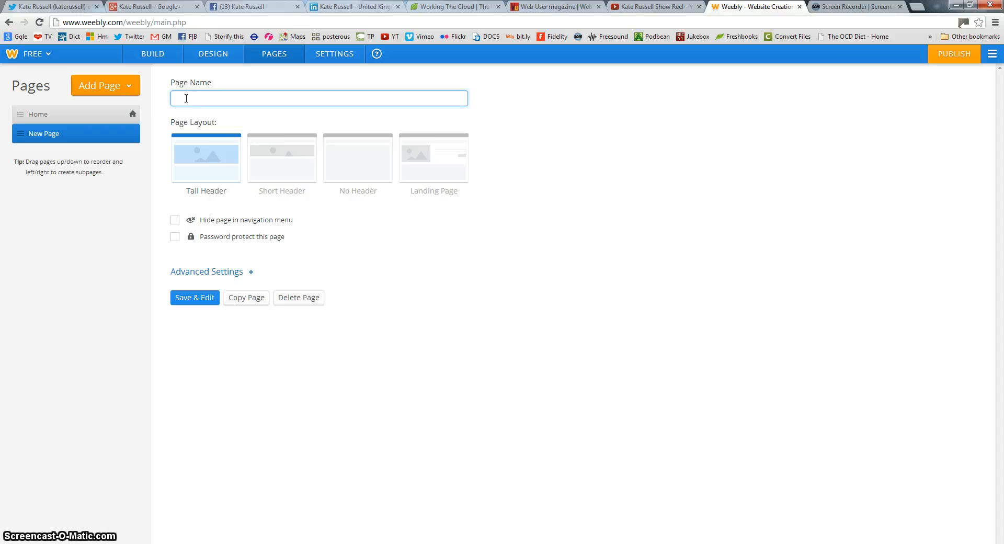
type("A bit more about me")
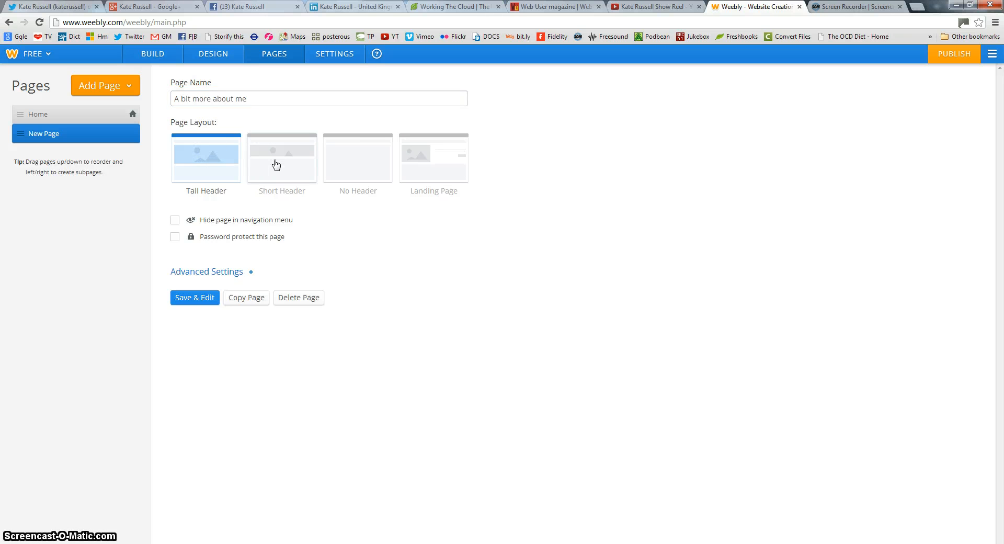
left_click(276, 164)
left_click(352, 163)
left_click(415, 156)
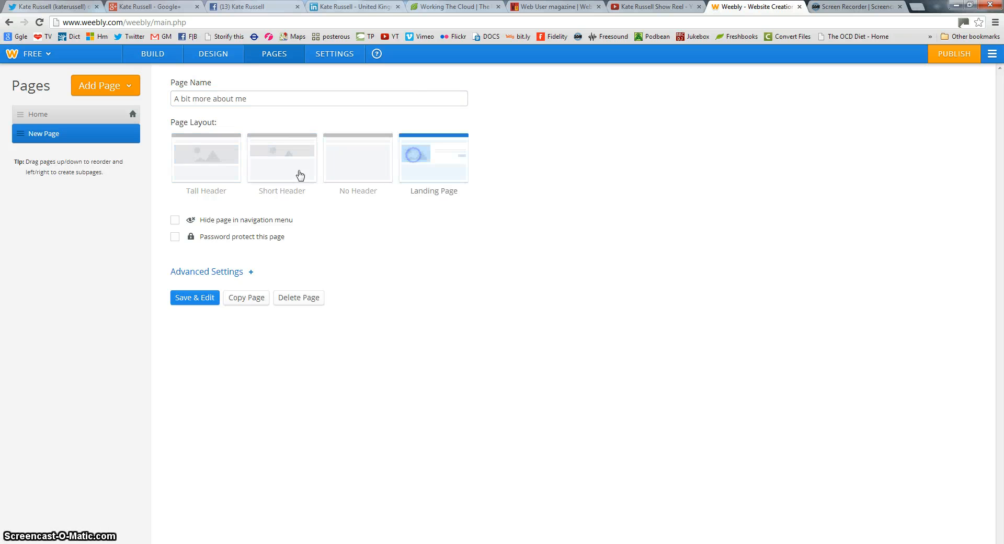
left_click(208, 163)
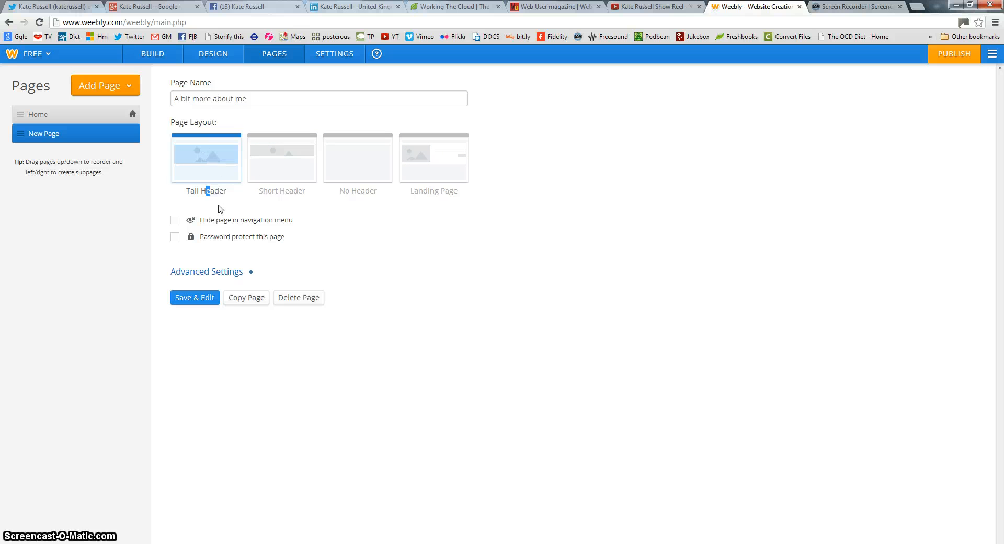
left_click(189, 297)
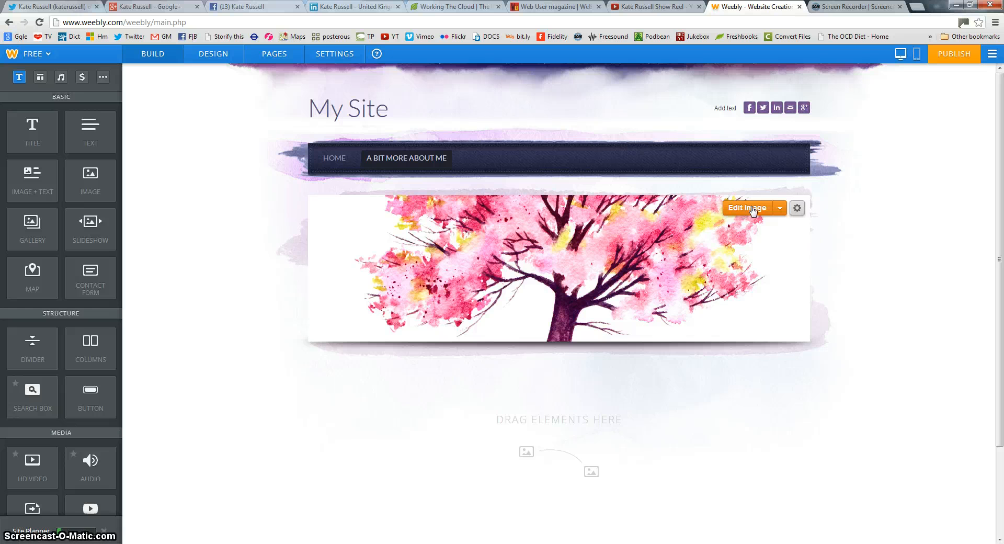
Upload the DAYBREAK photo as the header image, crop it, and save it to this page only
left_click(752, 209)
left_click(501, 299)
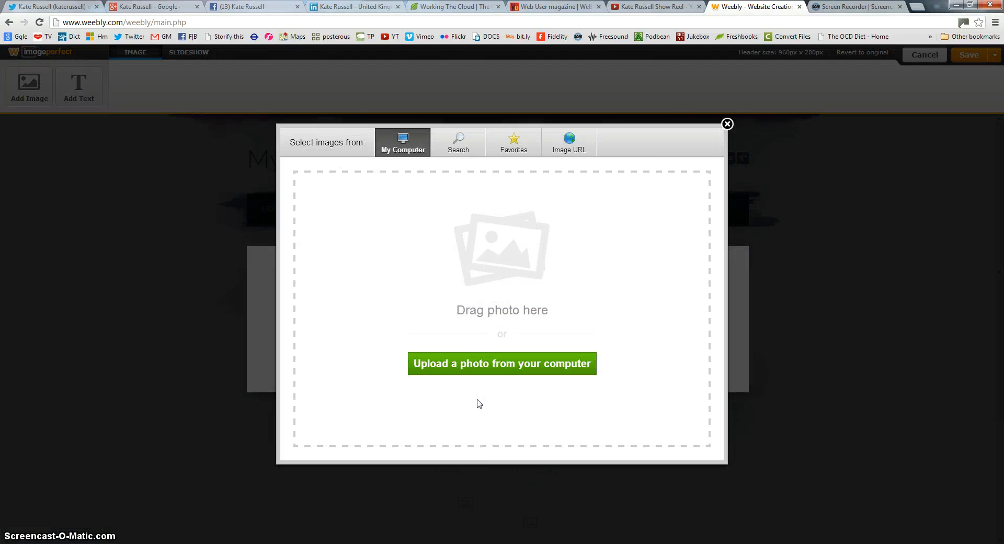
left_click(490, 363)
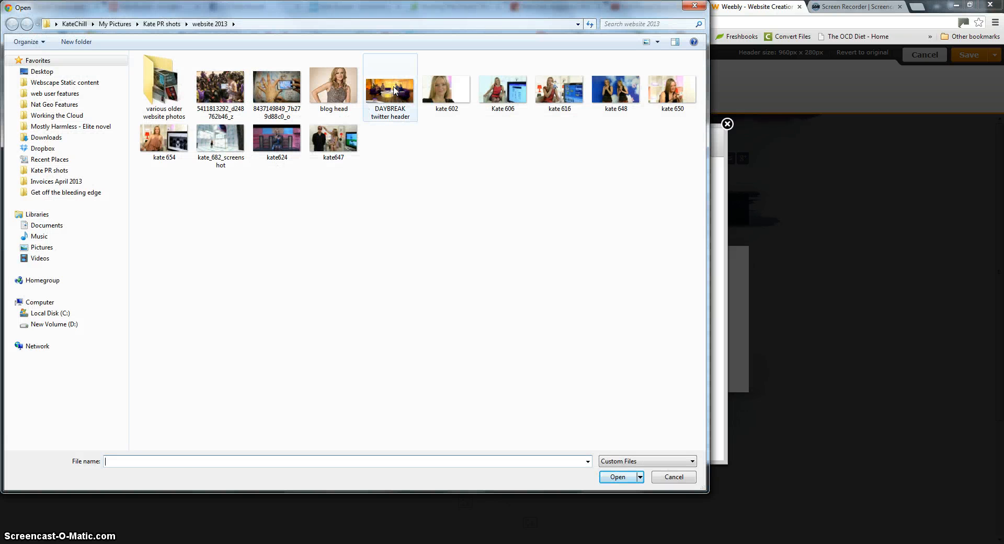
double_click(393, 92)
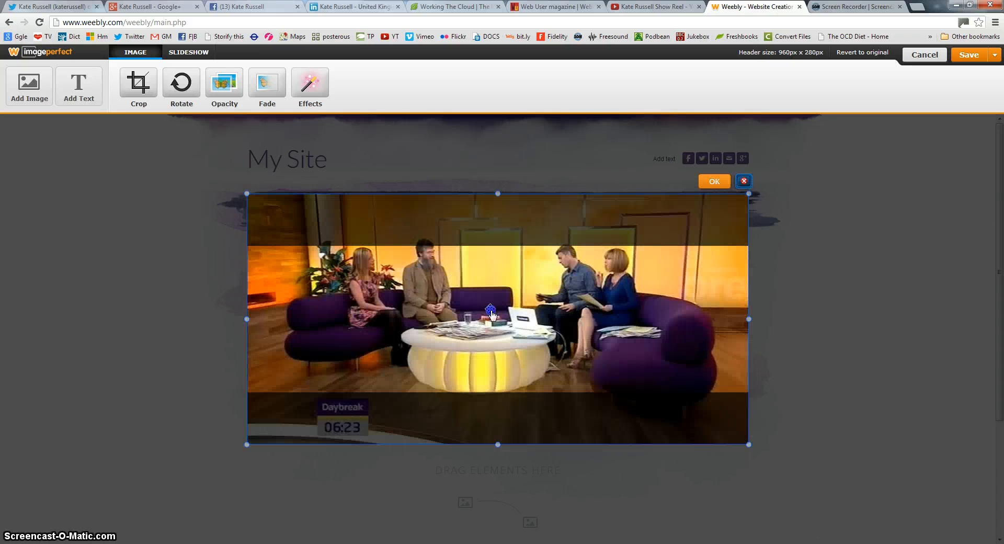
left_click_drag(490, 312, 489, 324)
left_click(720, 196)
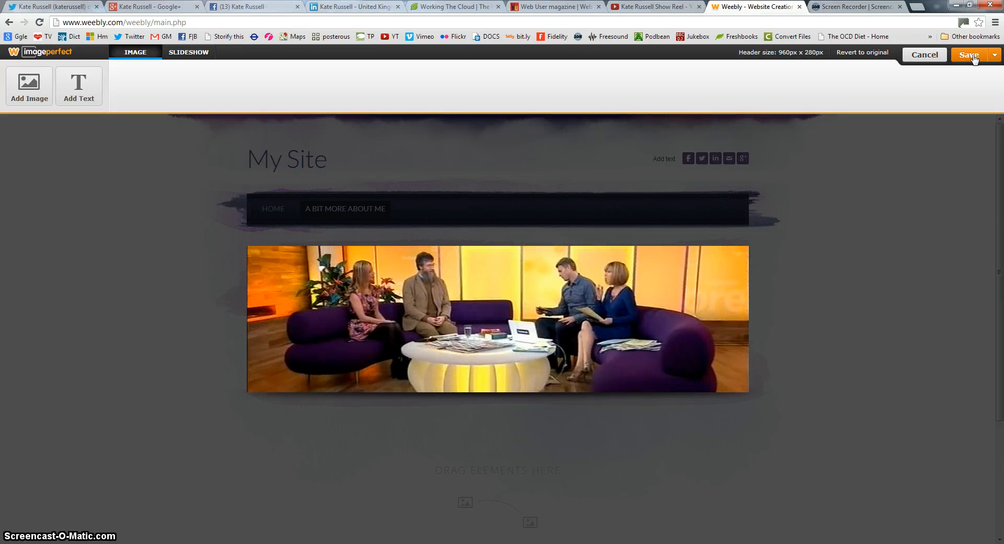
left_click(994, 55)
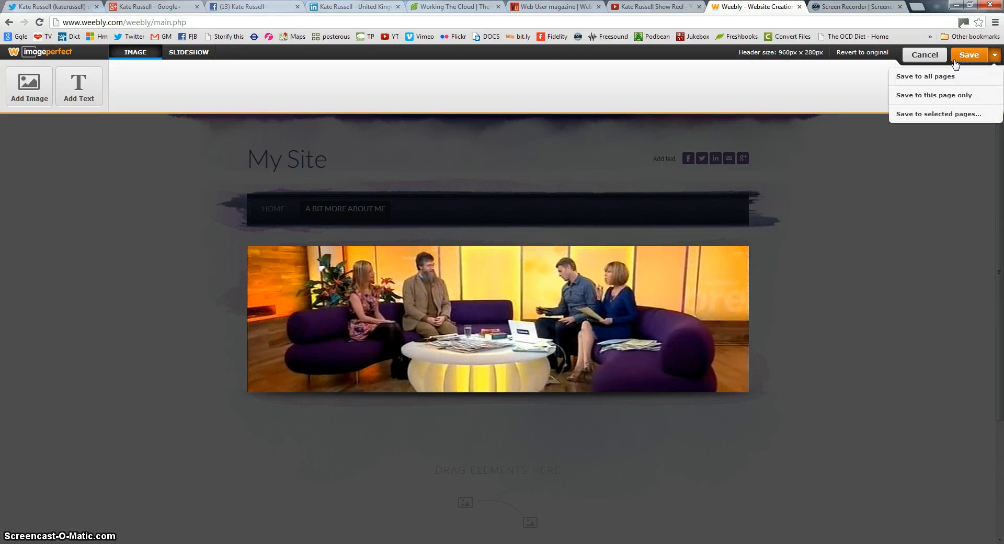
left_click(910, 96)
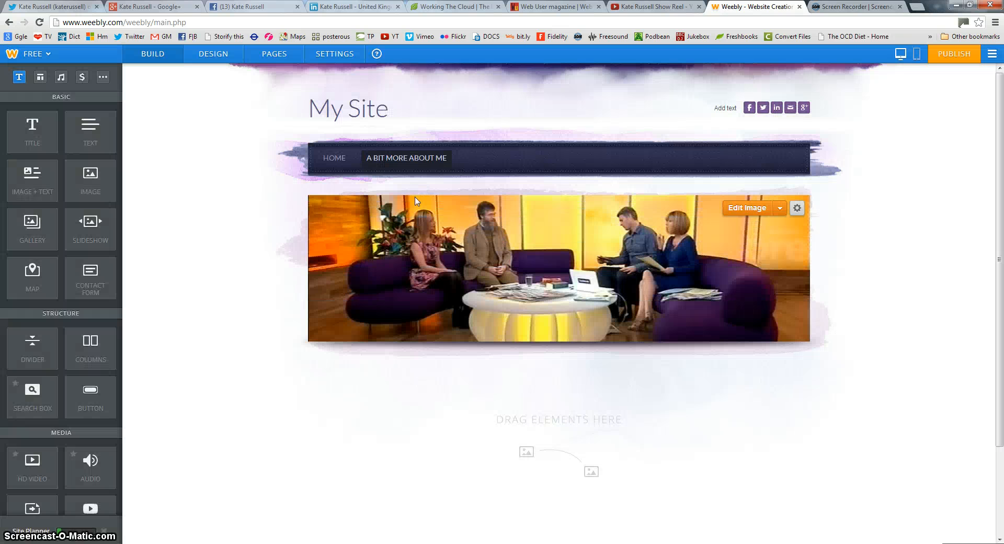
Add a columns layout below the header image and drop a Slideshow into its left column
mouse_move(364, 102)
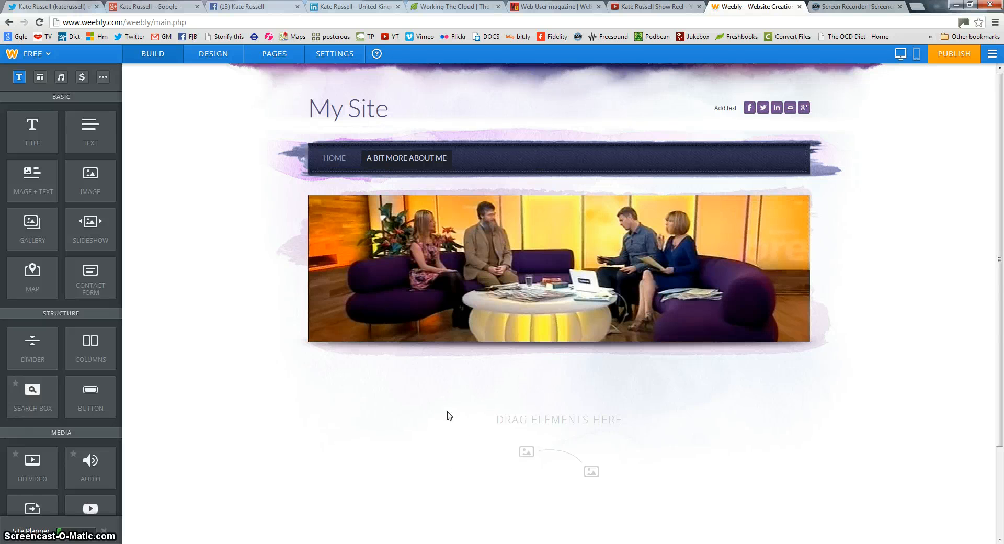
scroll(449, 416, "down", 1)
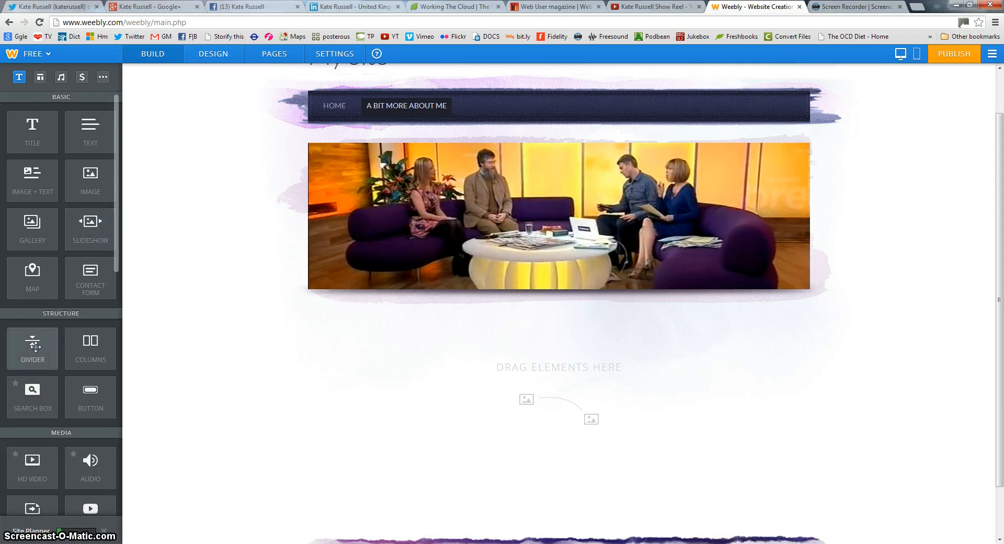
left_click_drag(89, 346, 586, 366)
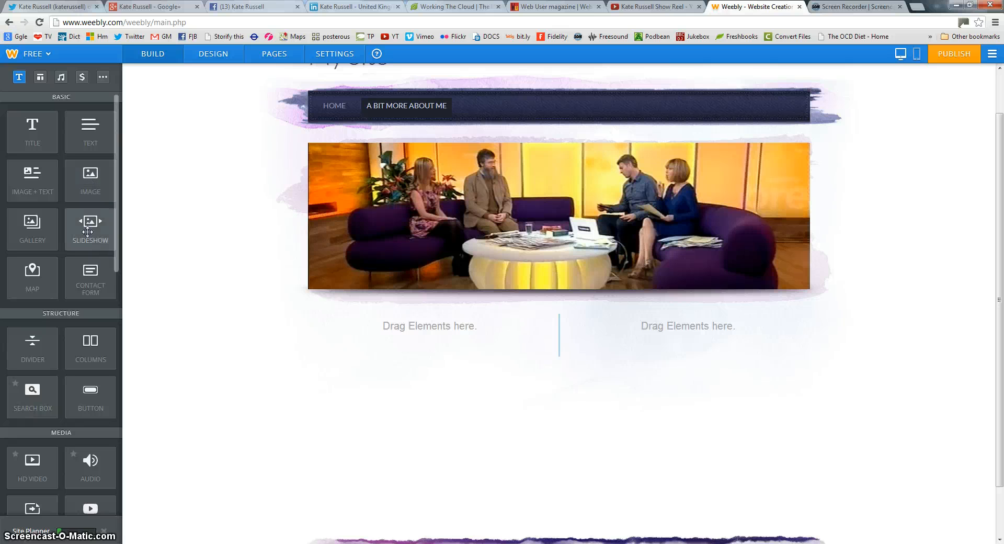
left_click_drag(88, 229, 414, 364)
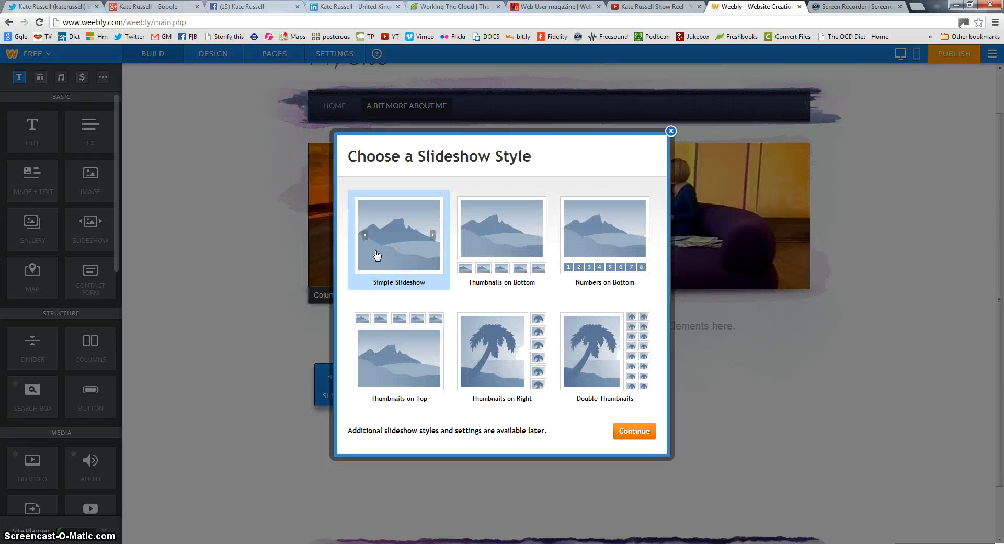
Choose the Thumbnails on Bottom slideshow style and upload nine photos from the computer
left_click(496, 219)
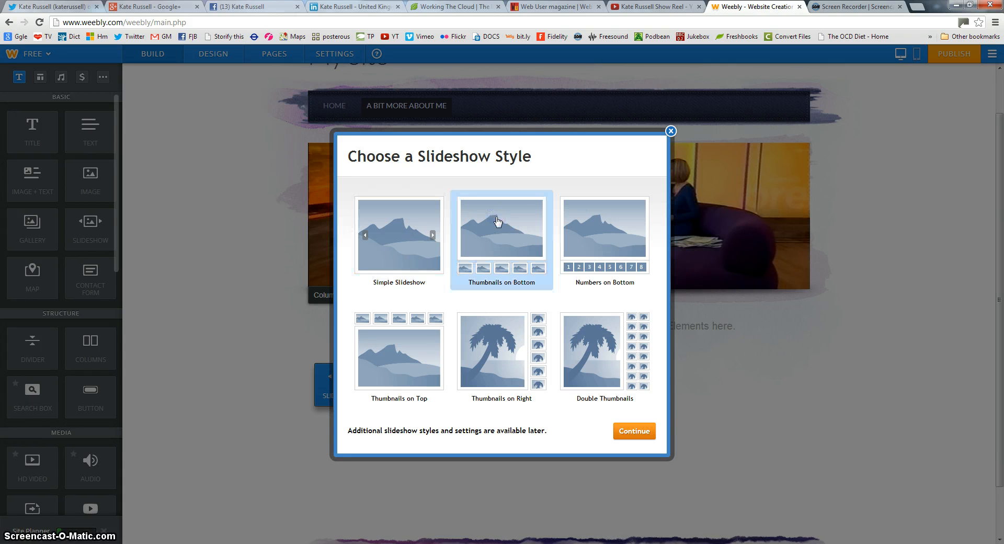
left_click(627, 436)
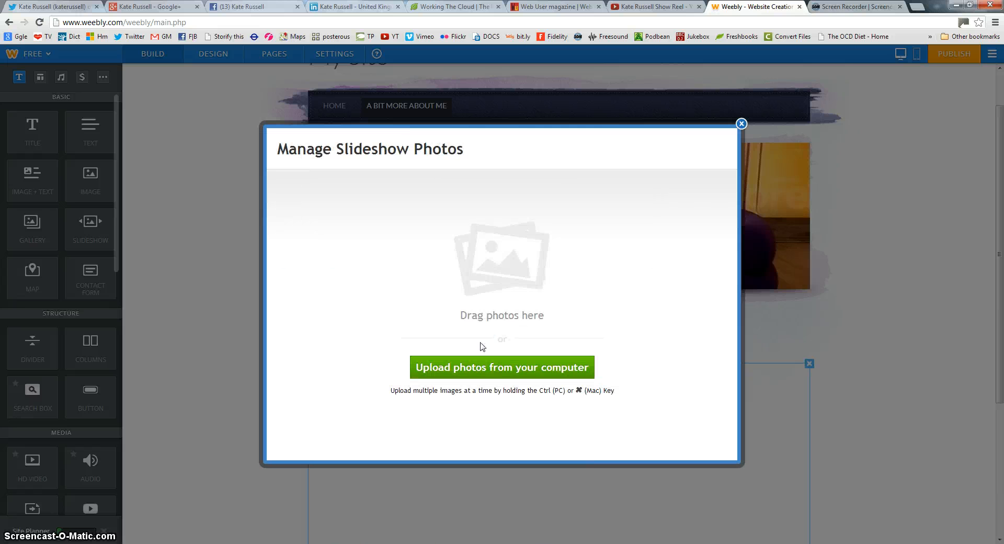
left_click(460, 366)
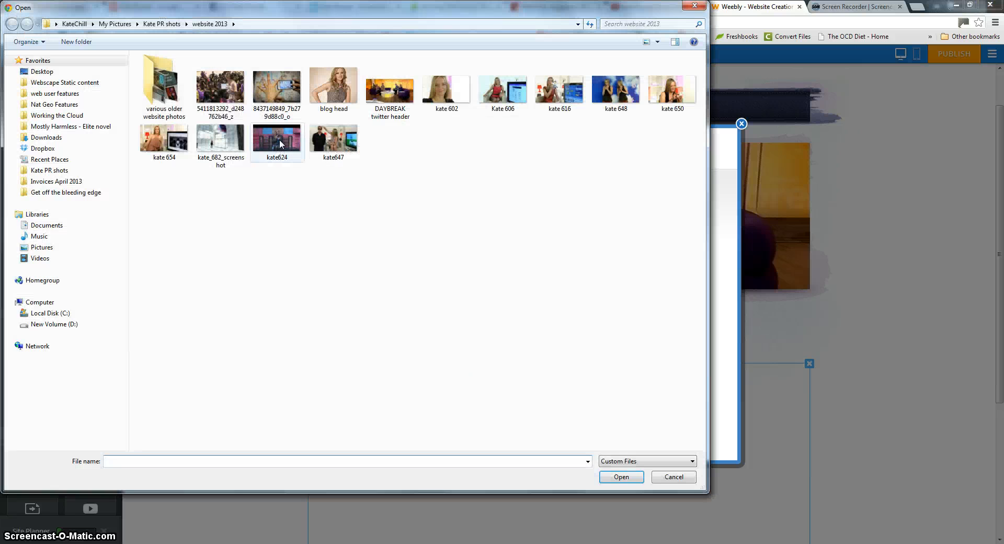
left_click(164, 138)
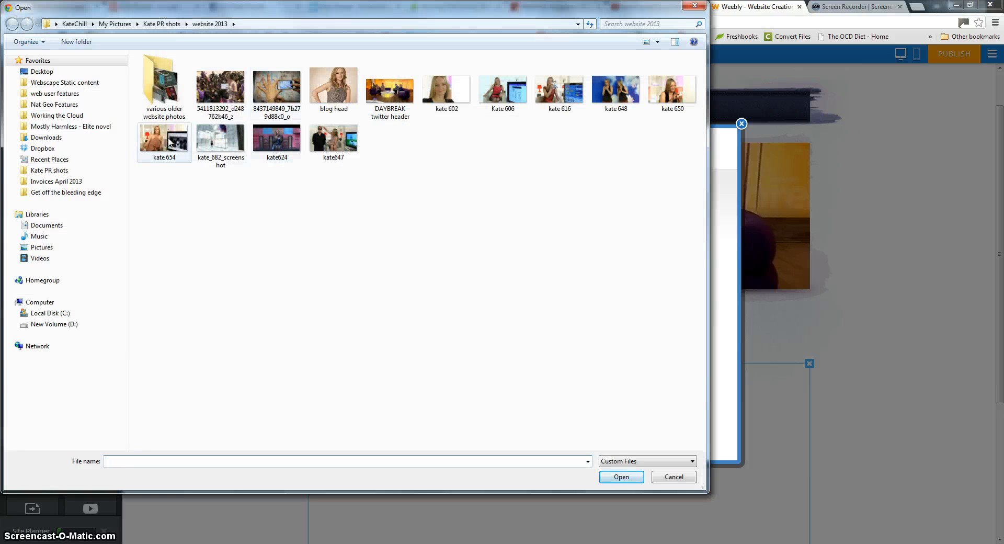
left_click(237, 143, "ctrl")
left_click(273, 141, "ctrl")
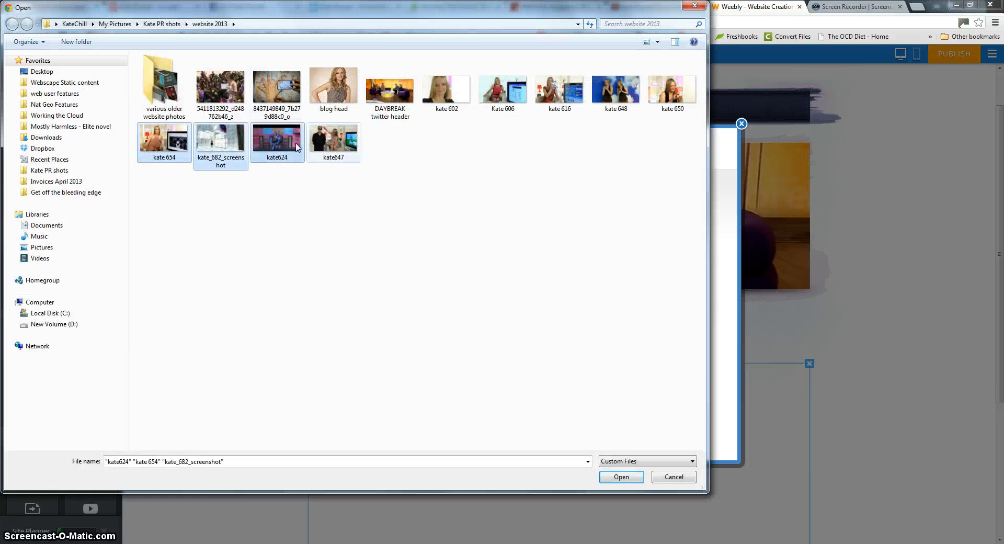
left_click(325, 142, "ctrl")
left_click(510, 84, "ctrl")
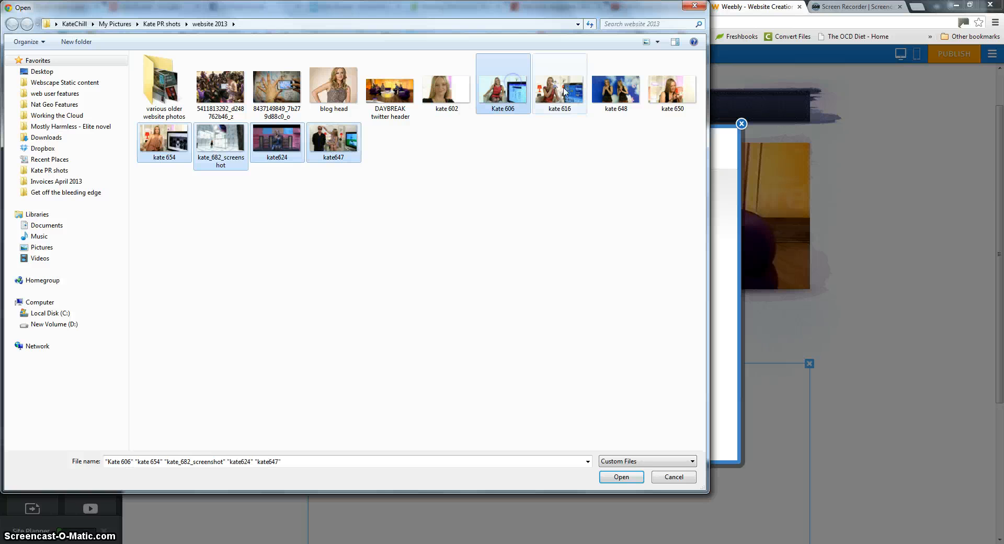
left_click(574, 93, "ctrl")
left_click(619, 102, "ctrl")
left_click(674, 92, "ctrl")
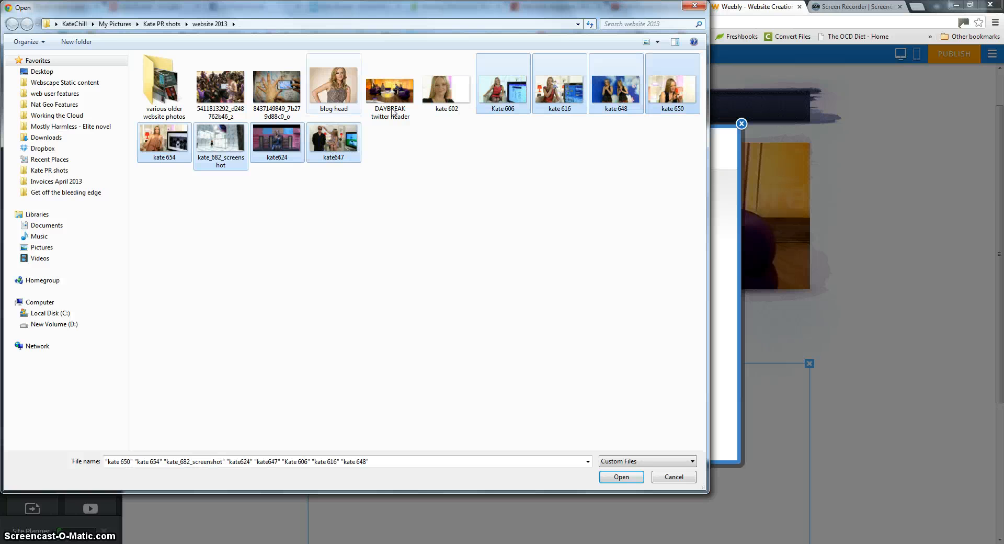
left_click(445, 90, "ctrl")
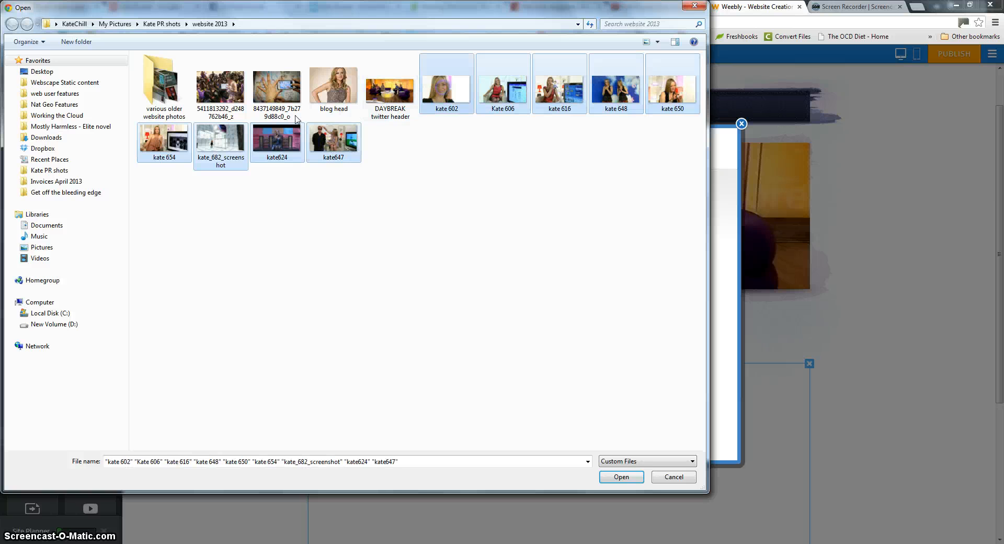
left_click(620, 477)
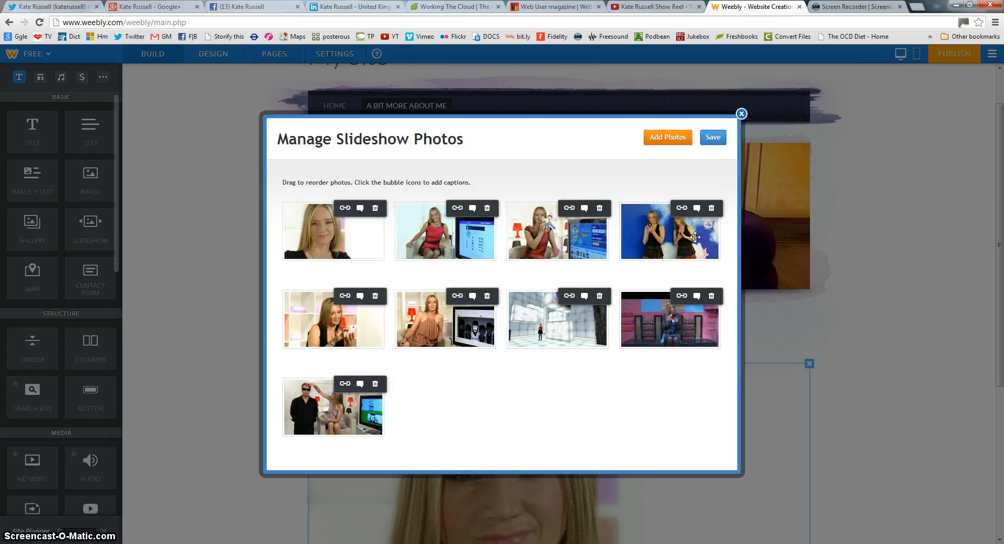
Save the nine-photo slideshow, then delete it from the columns below the header
left_click(713, 138)
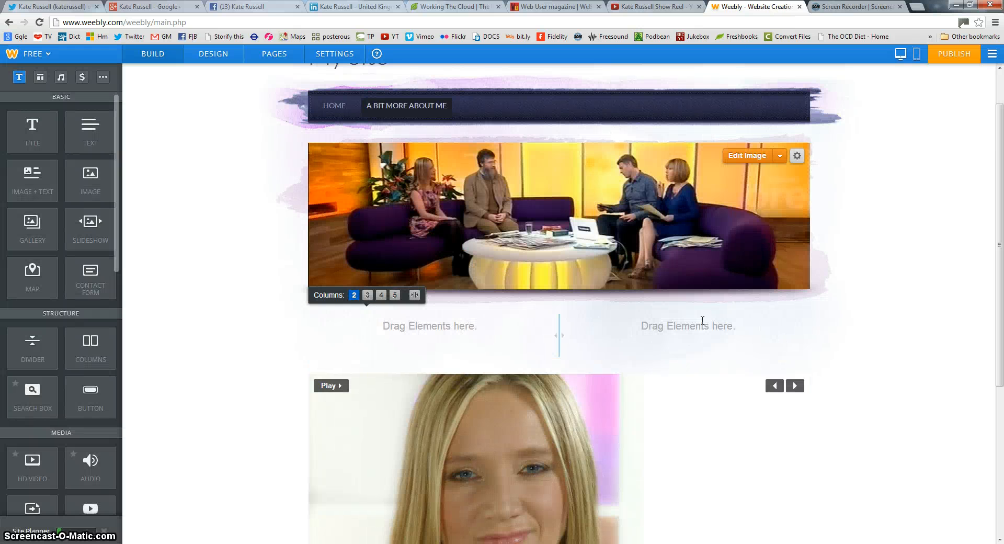
scroll(725, 340, "down", 2)
left_click_drag(572, 372, 602, 367)
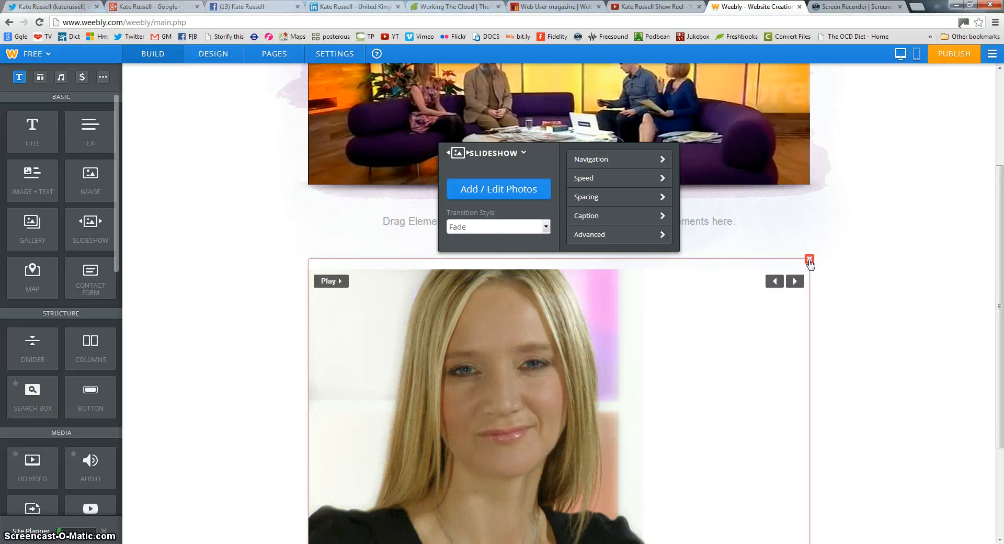
left_click(809, 259)
left_click(778, 229)
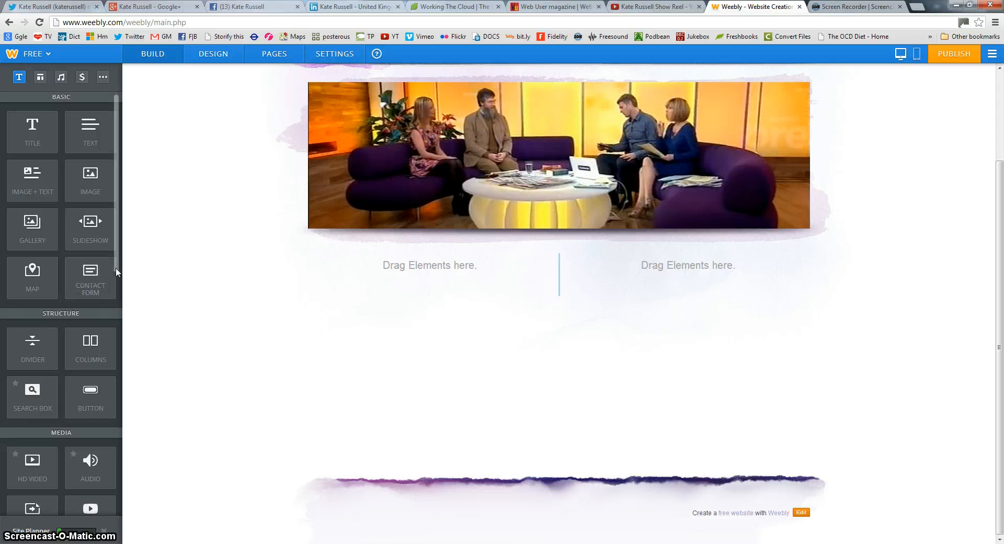
left_click_drag(116, 268, 126, 291)
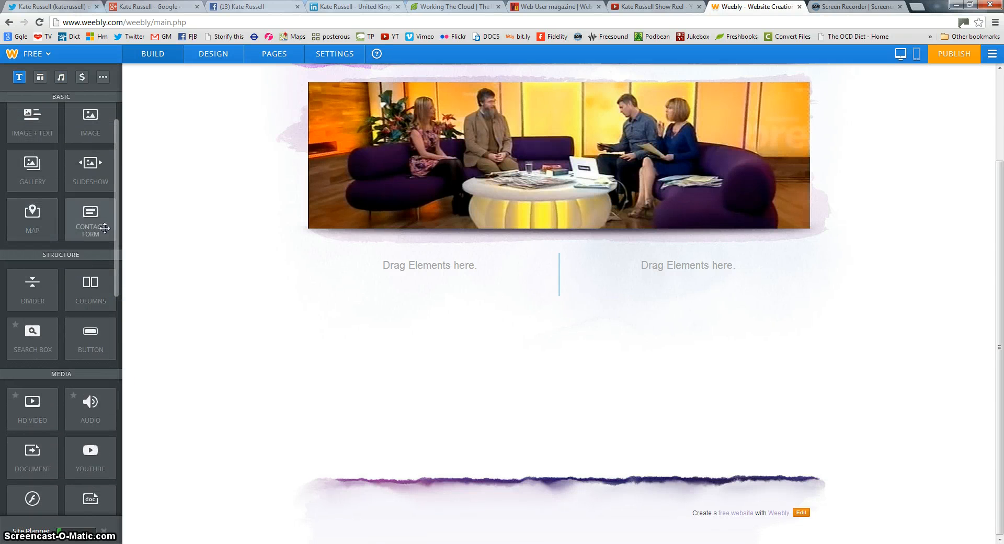
left_click_drag(119, 249, 124, 305)
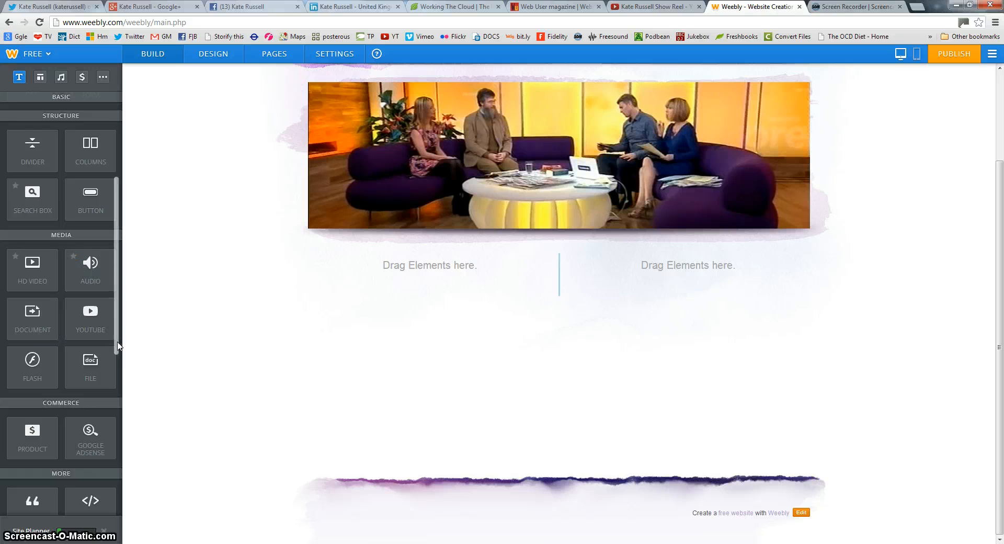
left_click_drag(117, 345, 117, 469)
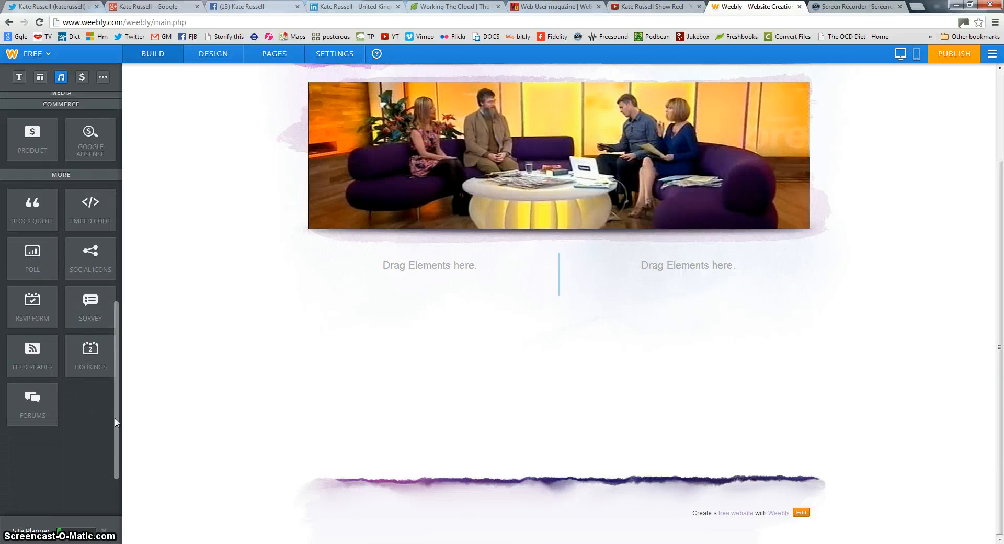
left_click_drag(115, 422, 111, 368)
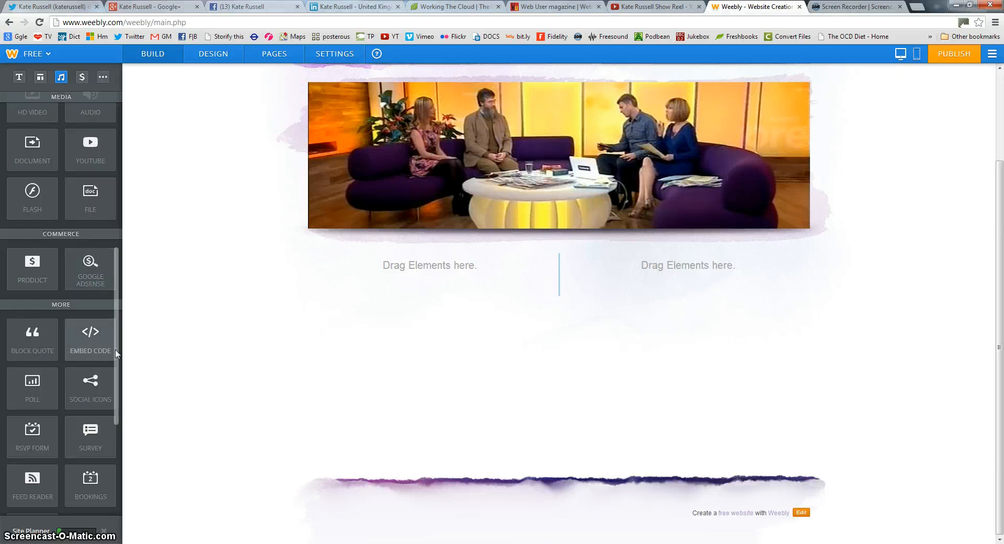
left_click_drag(118, 356, 118, 233)
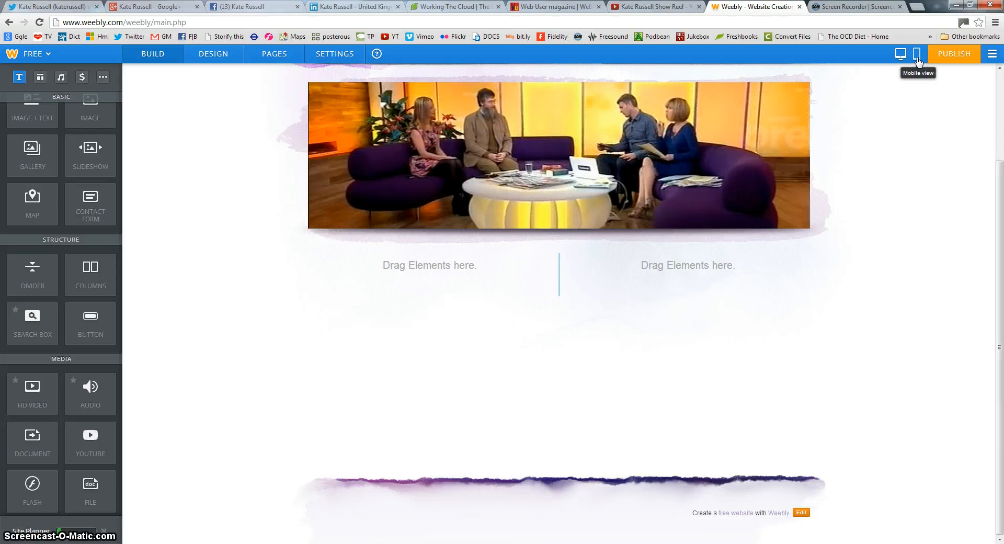
Check the home page in the mobile phone preview, scrolling through it, then start publishing
scroll(371, 314, "up", 3)
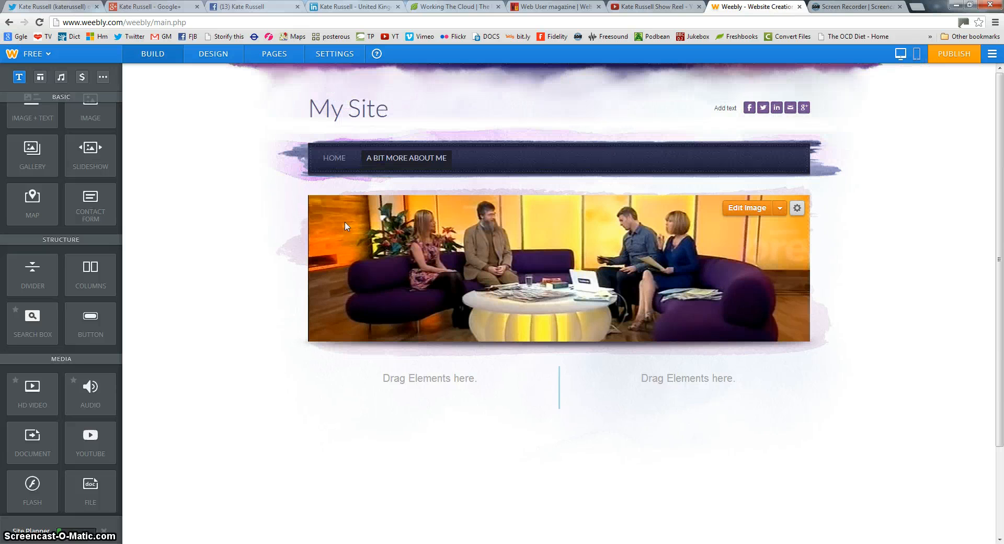
left_click(334, 157)
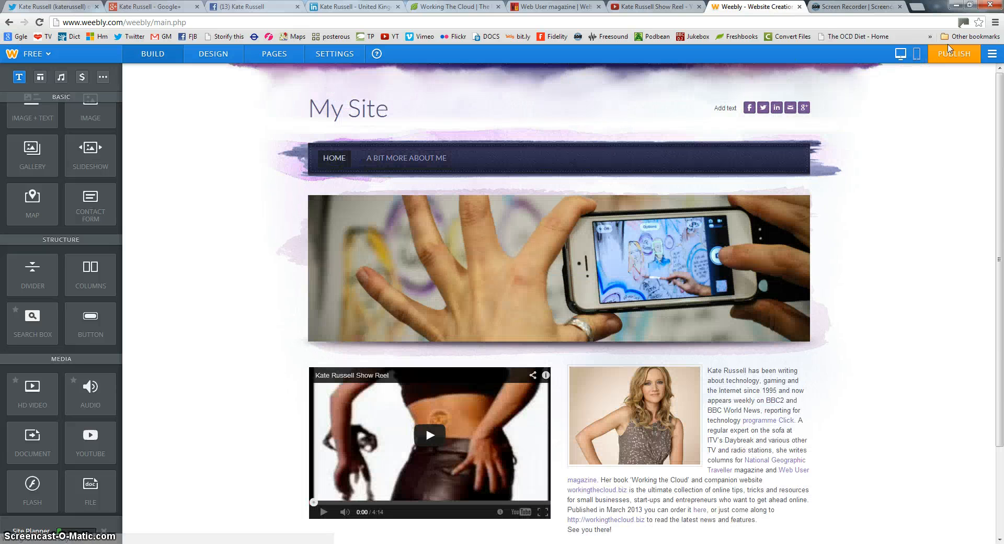
left_click(916, 55)
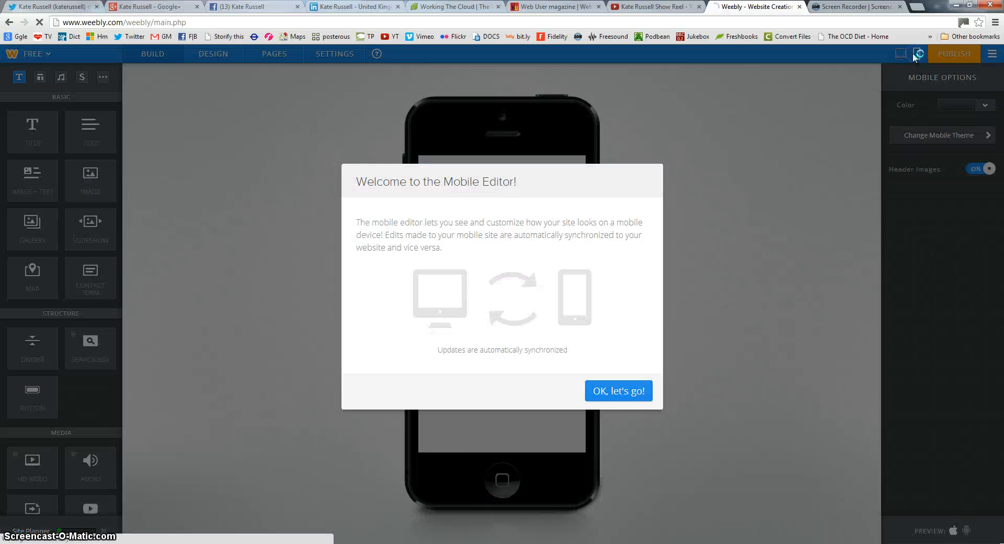
left_click(616, 393)
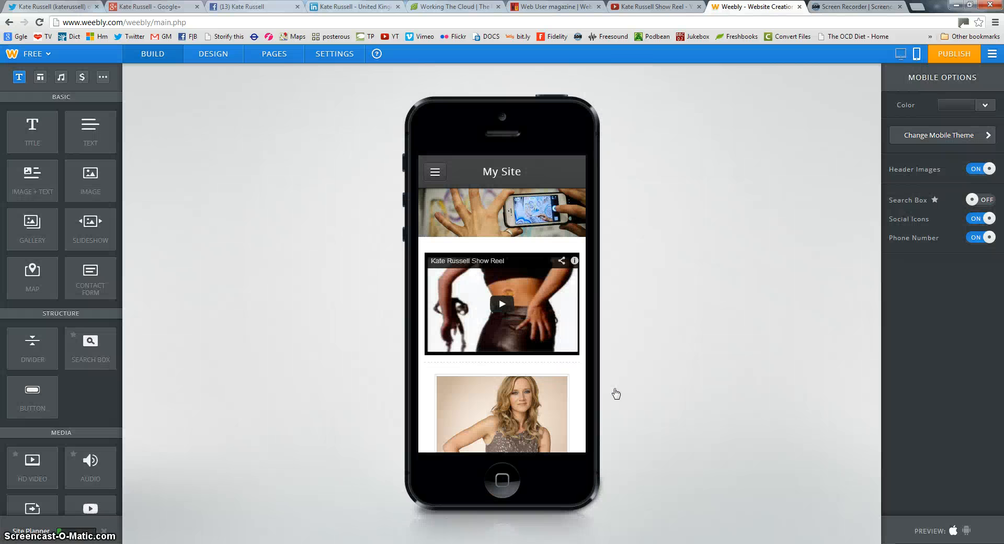
scroll(562, 297, "down", 10)
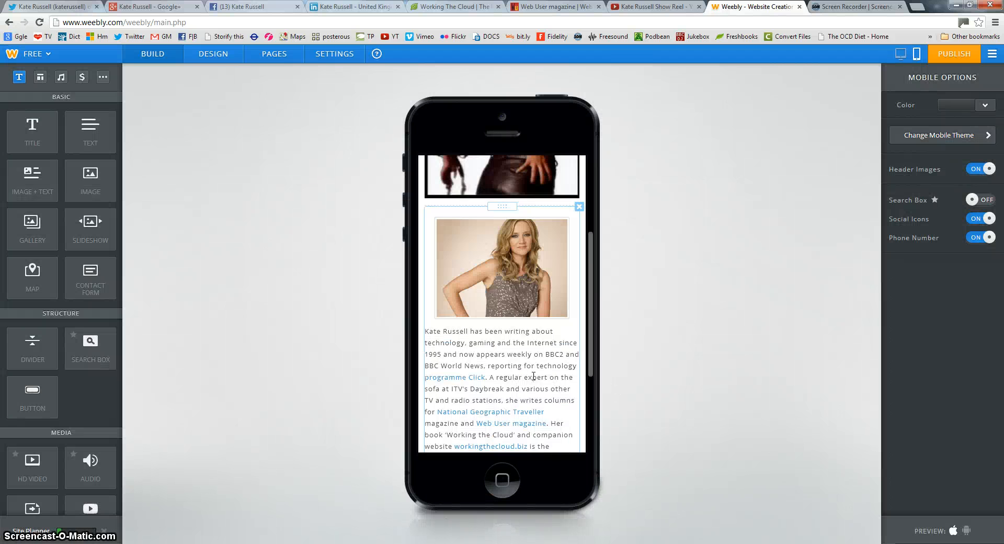
scroll(530, 370, "up", 10)
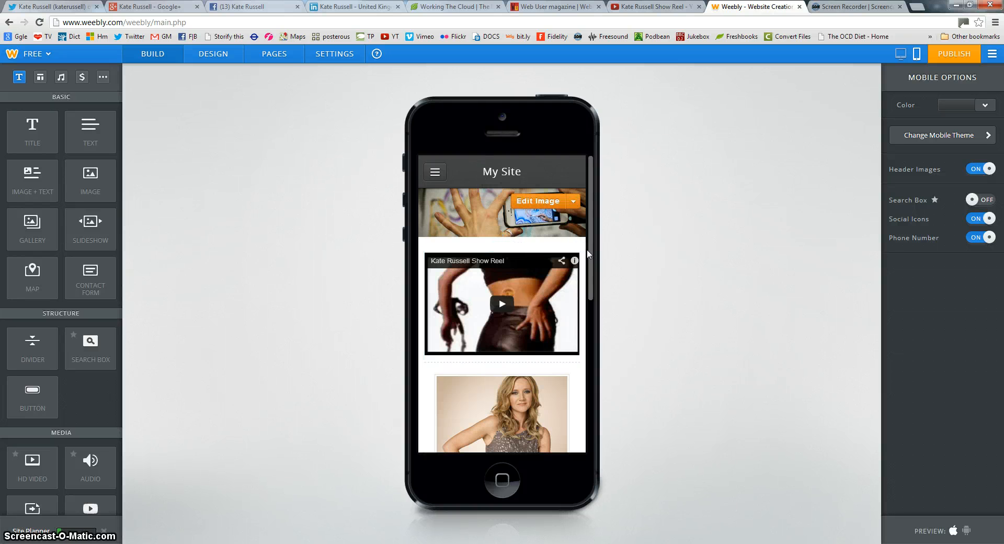
left_click_drag(595, 280, 577, 221)
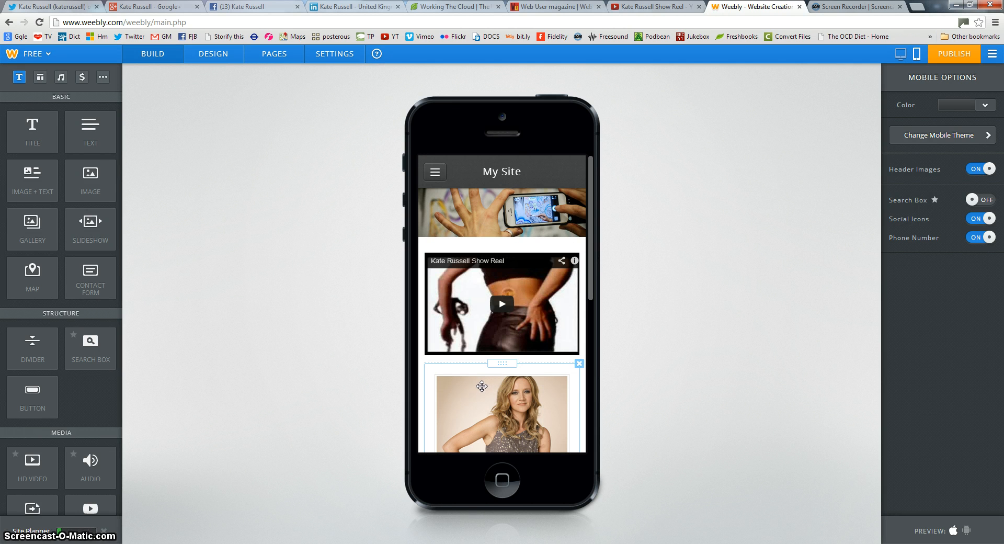
mouse_move(599, 290)
left_mouse_down()
mouse_move(596, 441)
mouse_move(596, 234)
left_mouse_up()
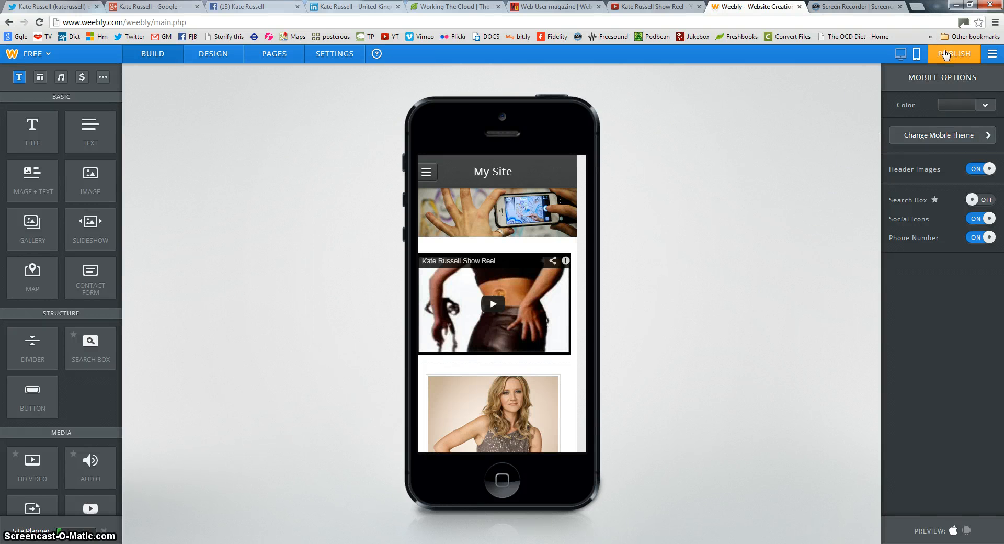
left_click(909, 59)
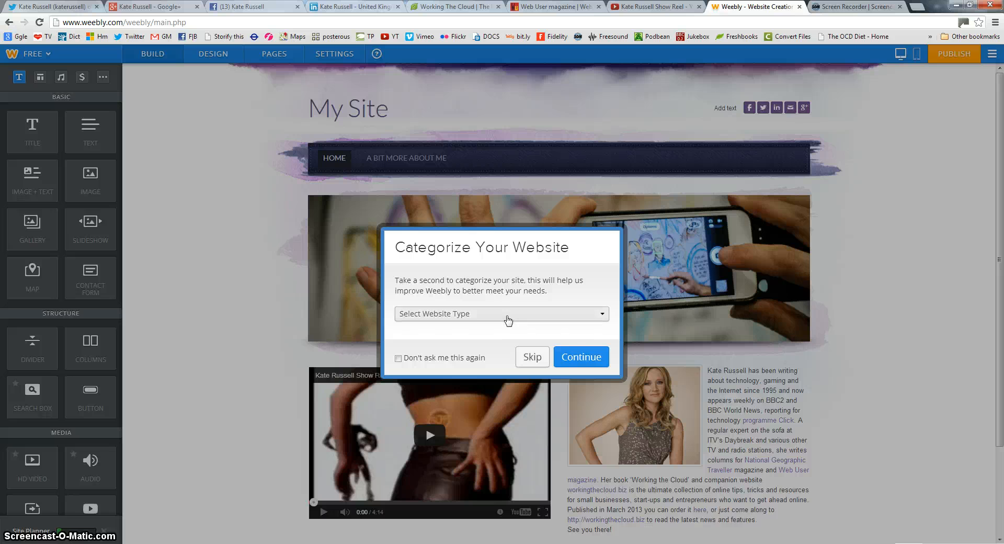
left_click(506, 315)
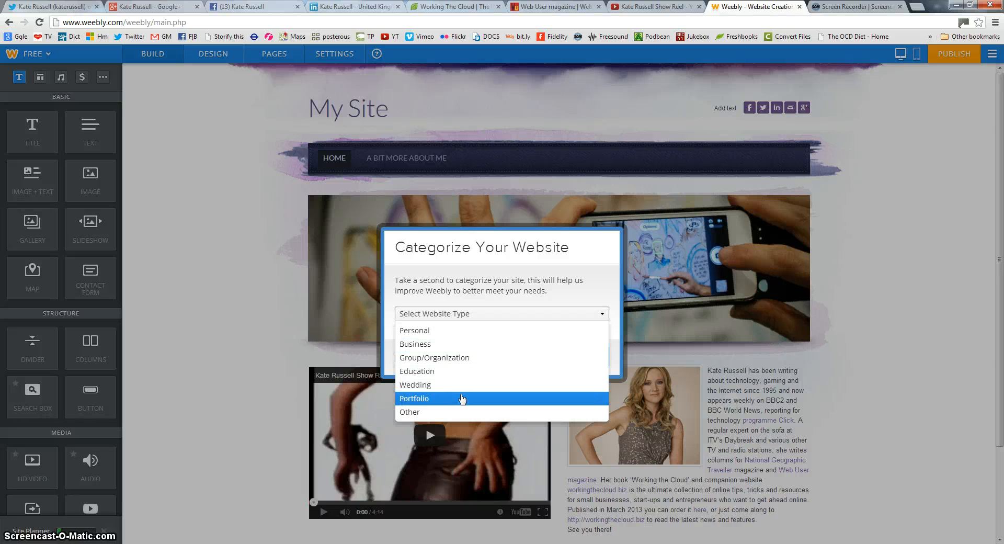
left_click(487, 314)
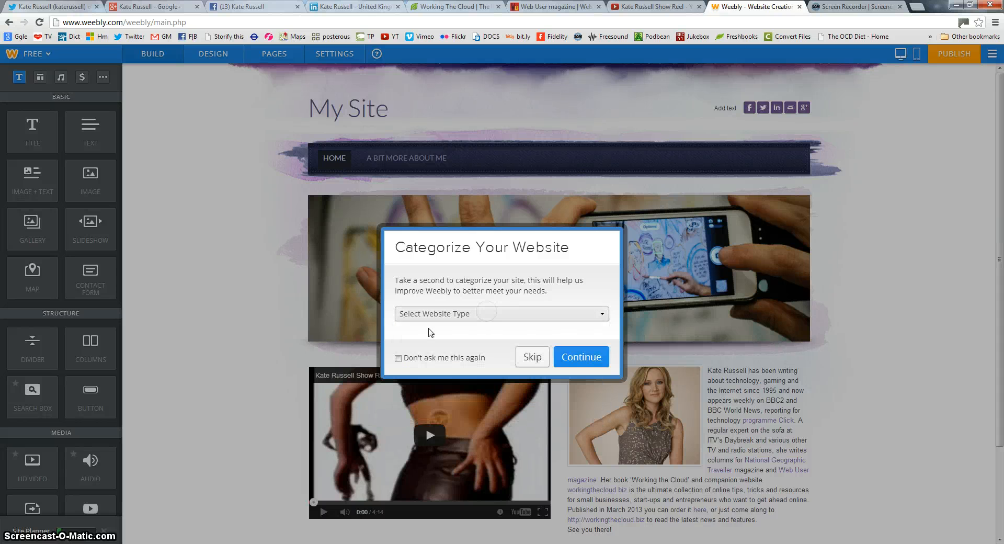